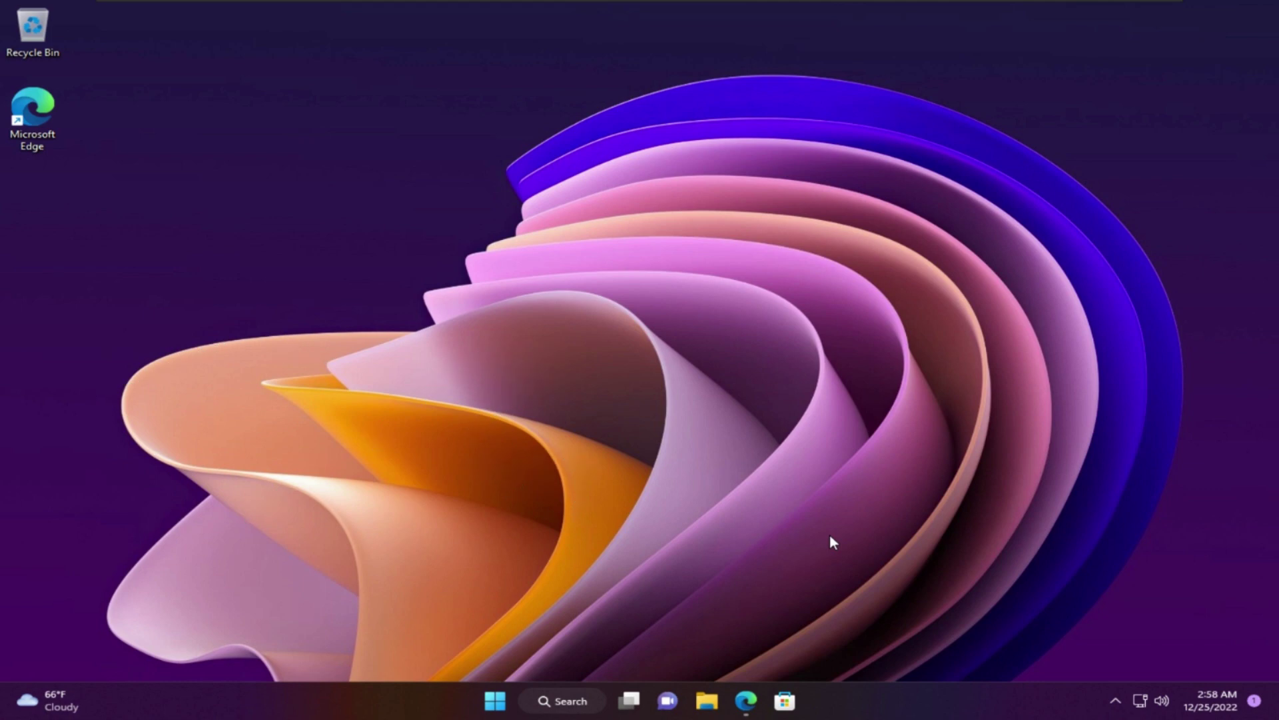
Launch Snipping Tool from Start search with 'sni', then close it again
{"action": "left_click", "coordinate": [494, 701]}
{"action": "type", "text": "sni"}
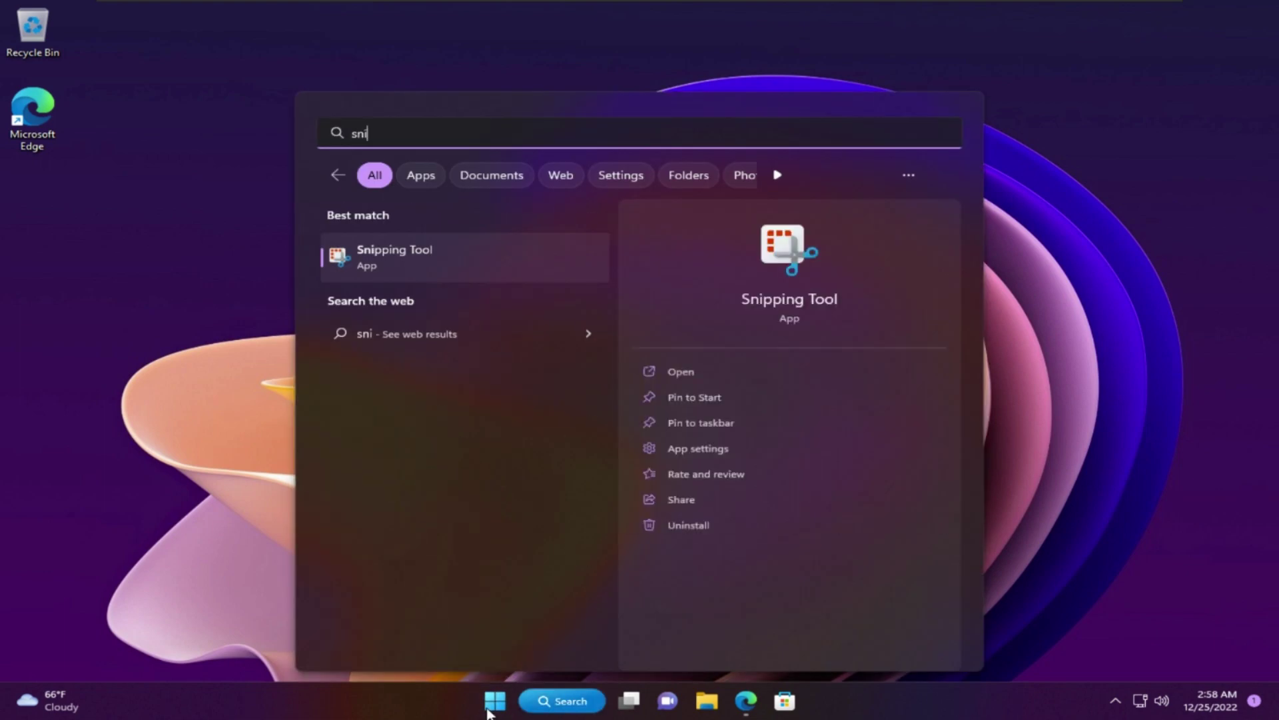
{"action": "key", "text": "Return"}
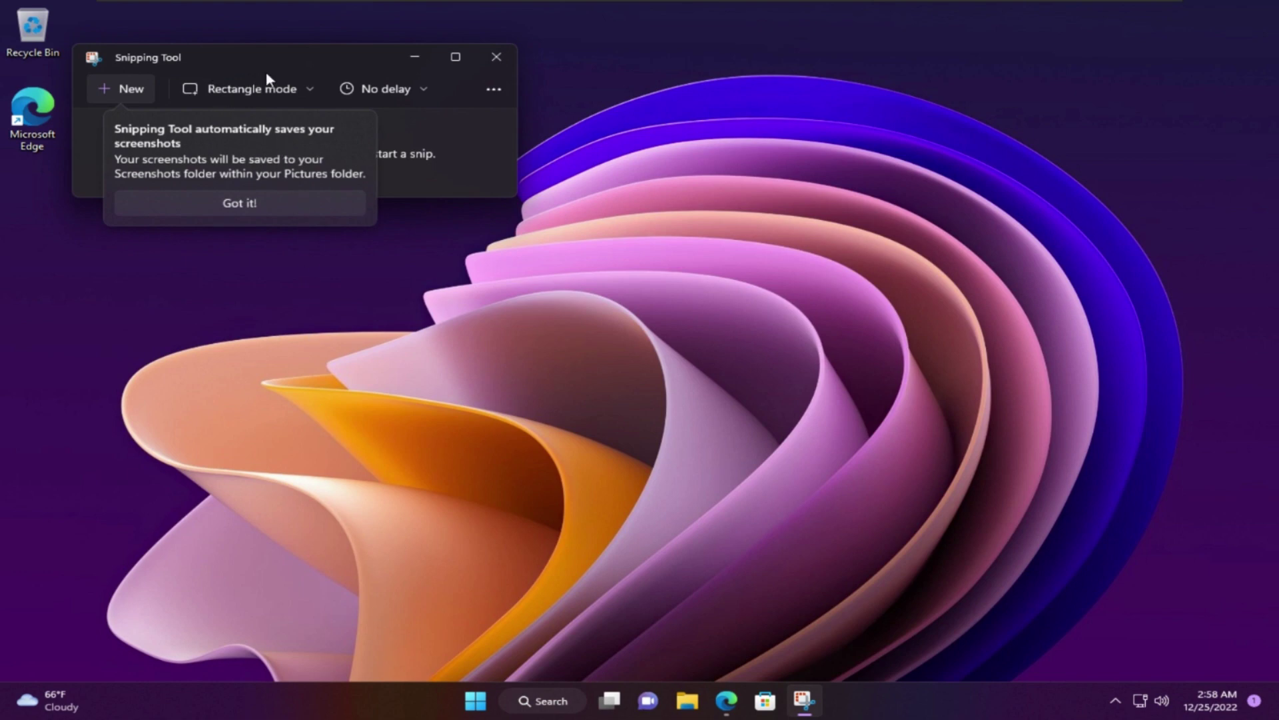
{"action": "left_click", "coordinate": [494, 58]}
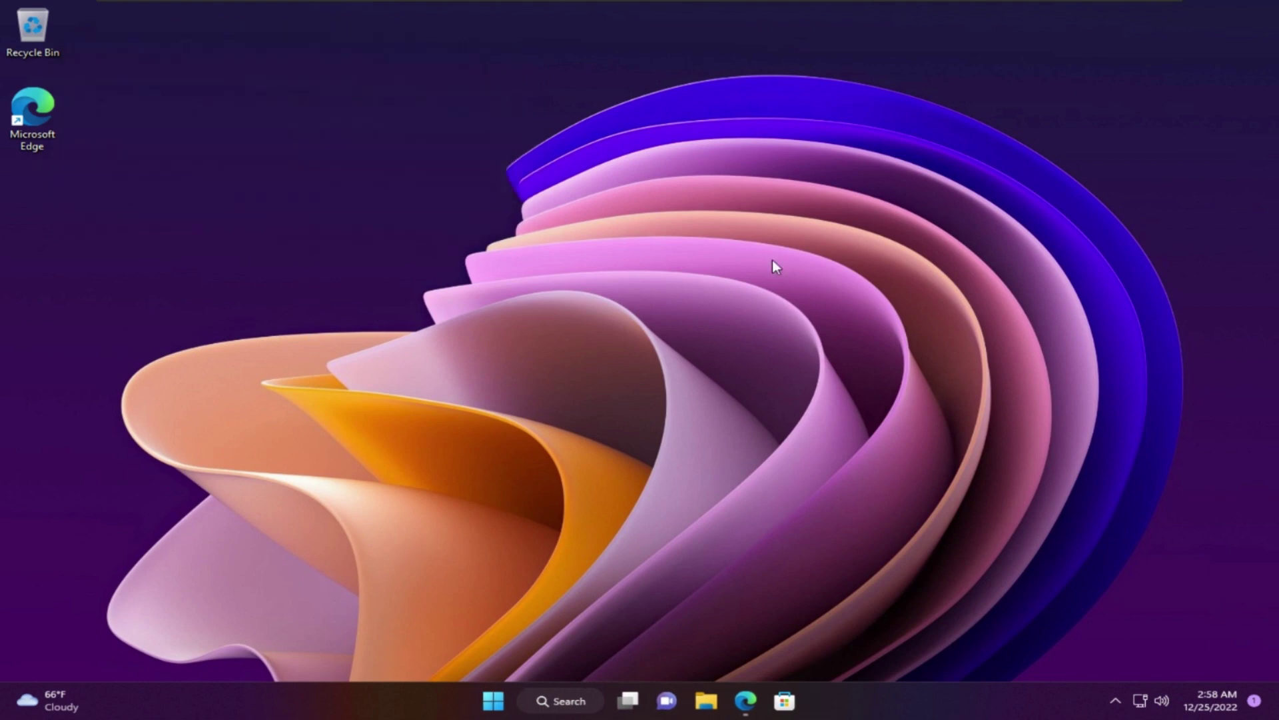
Copy product ID 9MZ95KL8MR0L from the Store URL in Edge and switch to the rg-adguard tab
{"action": "left_click", "coordinate": [746, 700]}
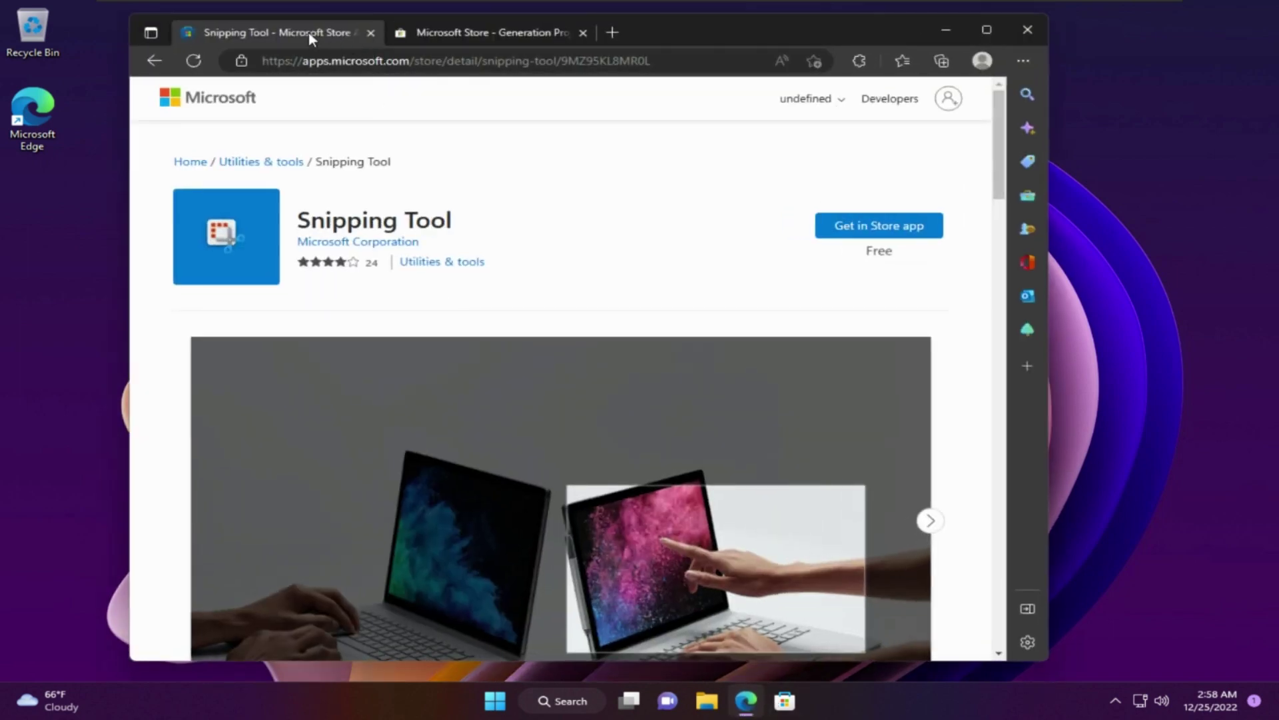
{"action": "left_click", "coordinate": [654, 62]}
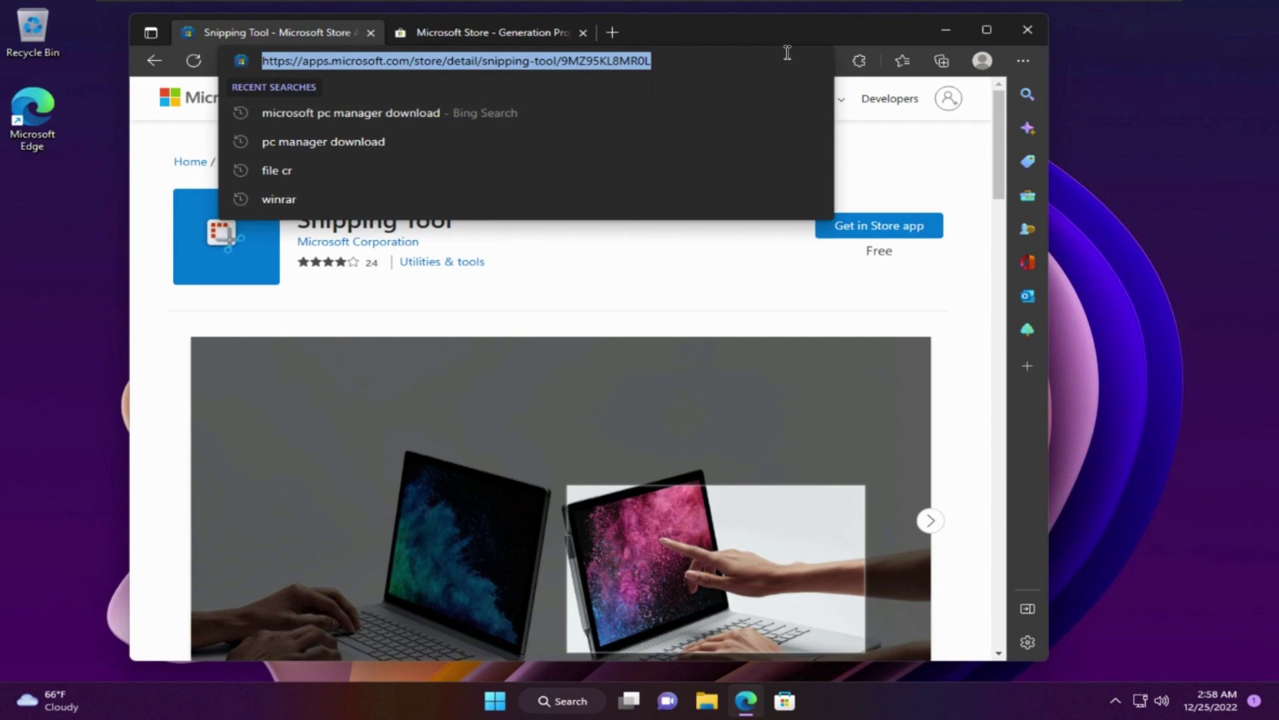
{"action": "left_click", "coordinate": [999, 143]}
{"action": "left_click", "coordinate": [668, 60]}
{"action": "left_click_drag", "start_coordinate": [668, 61], "coordinate": [562, 64]}
{"action": "right_click", "coordinate": [573, 70]}
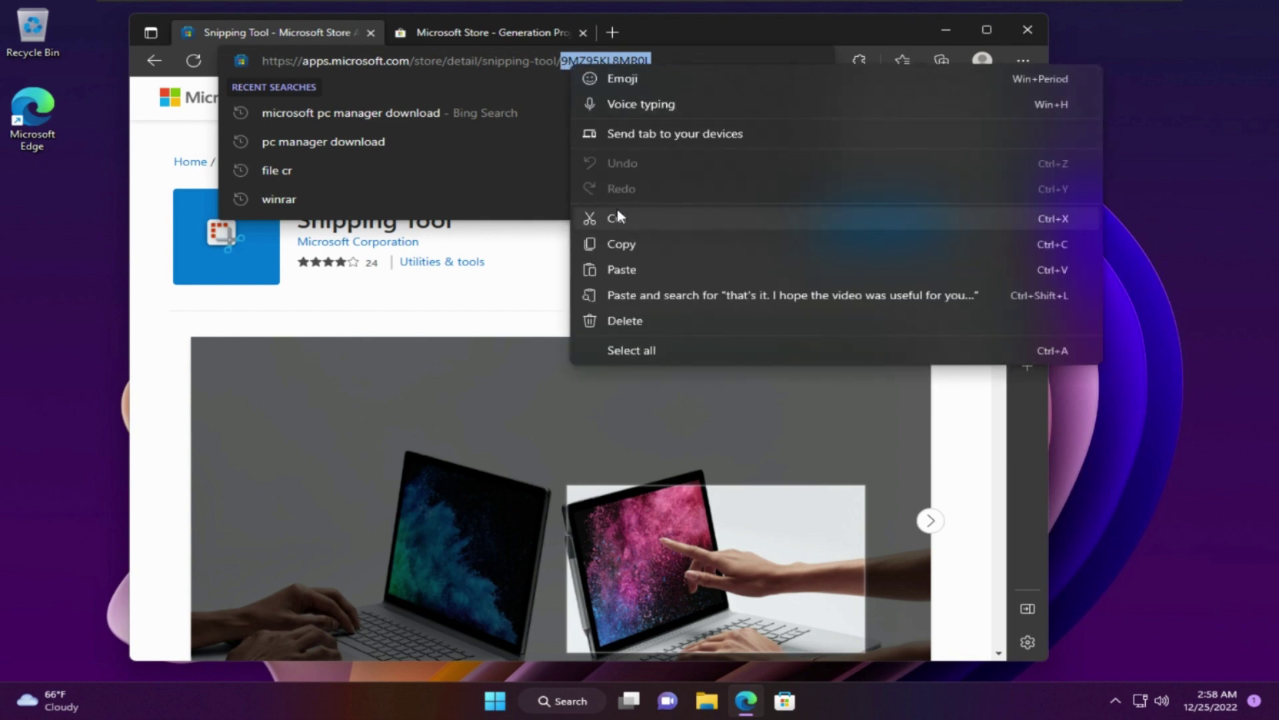
{"action": "left_click", "coordinate": [618, 245]}
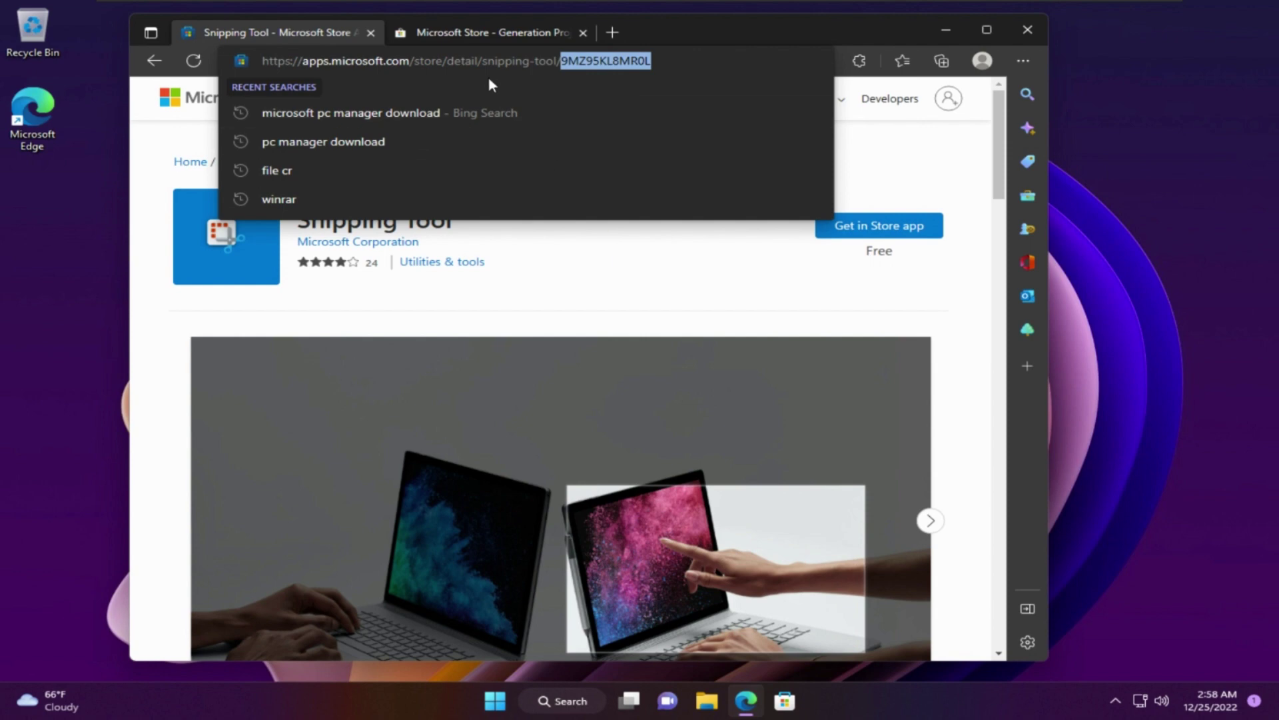
{"action": "left_click", "coordinate": [471, 34]}
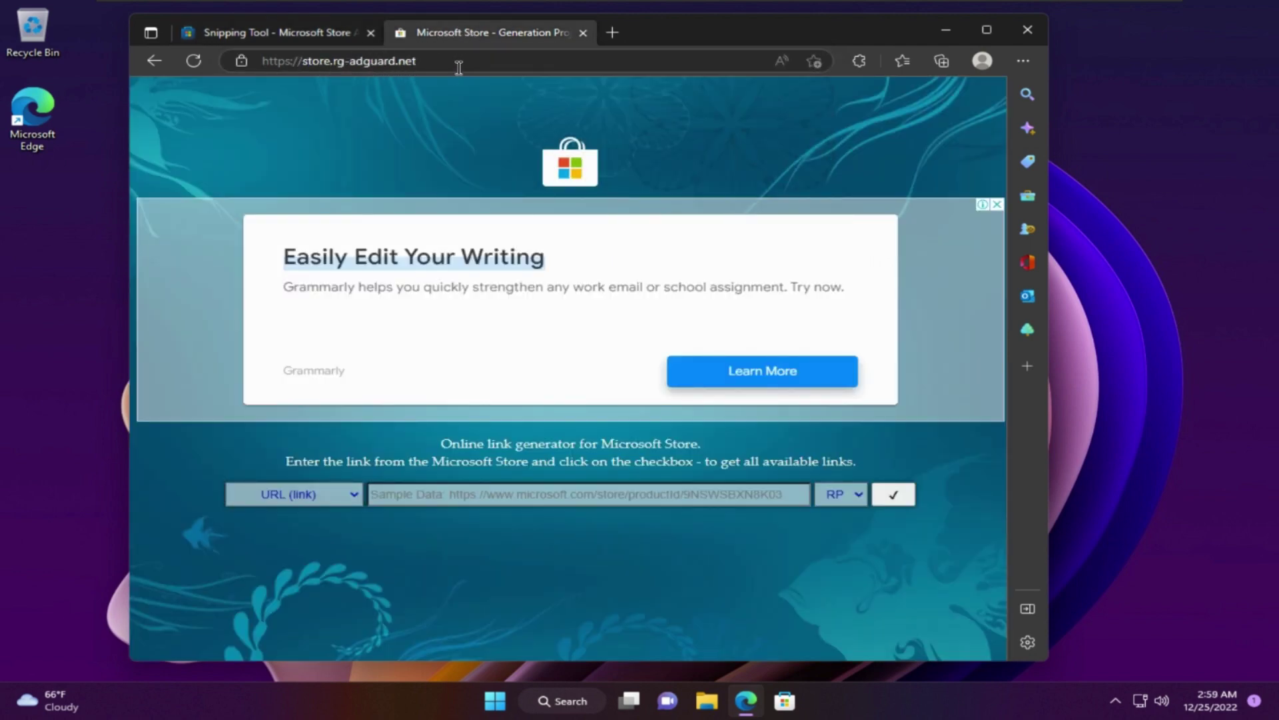
Dismiss the ad and generate links for ProductId 9MZ95KL8MR0L on the Fast ring
{"action": "left_click", "coordinate": [997, 204]}
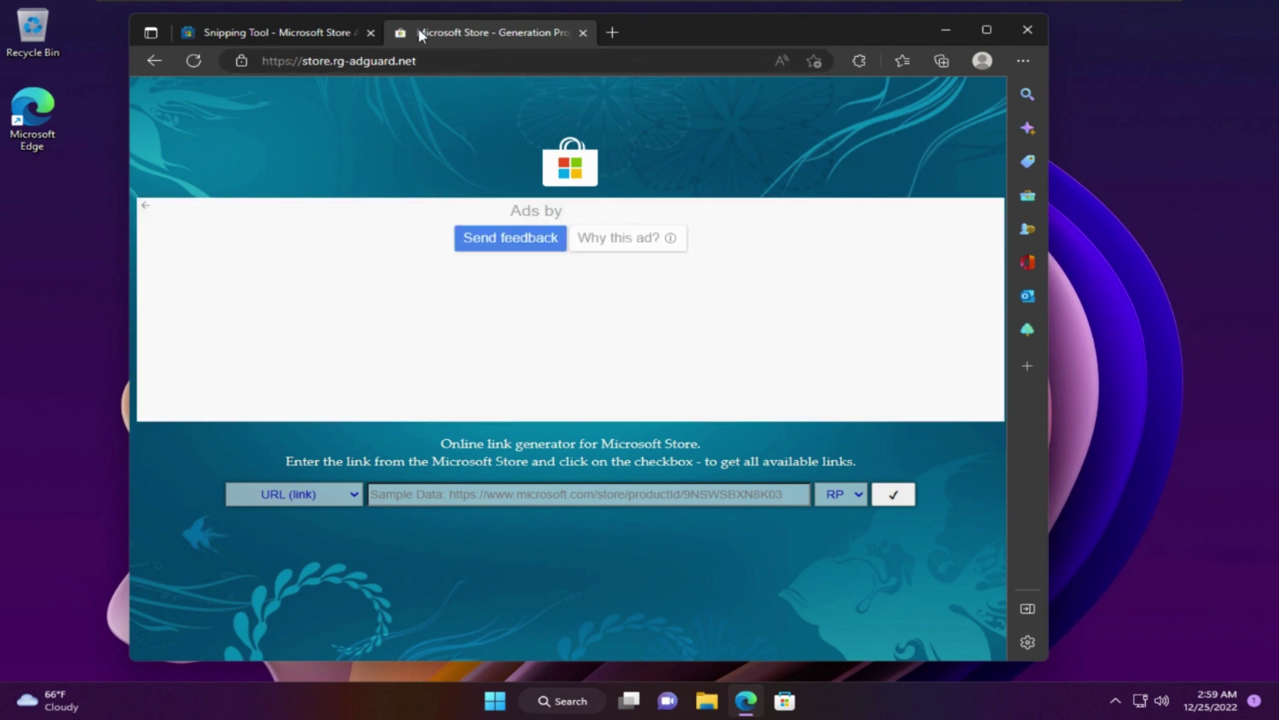
{"action": "left_click", "coordinate": [353, 497]}
{"action": "left_click", "coordinate": [330, 532]}
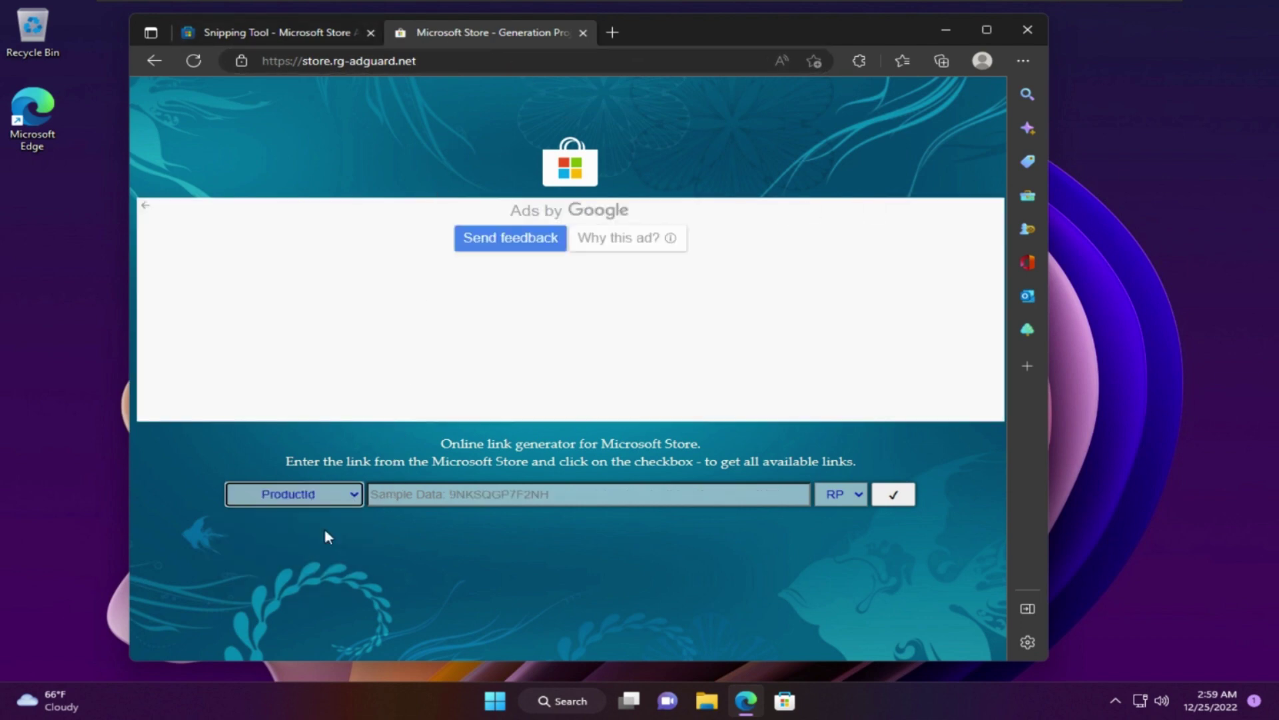
{"action": "right_click", "coordinate": [422, 497]}
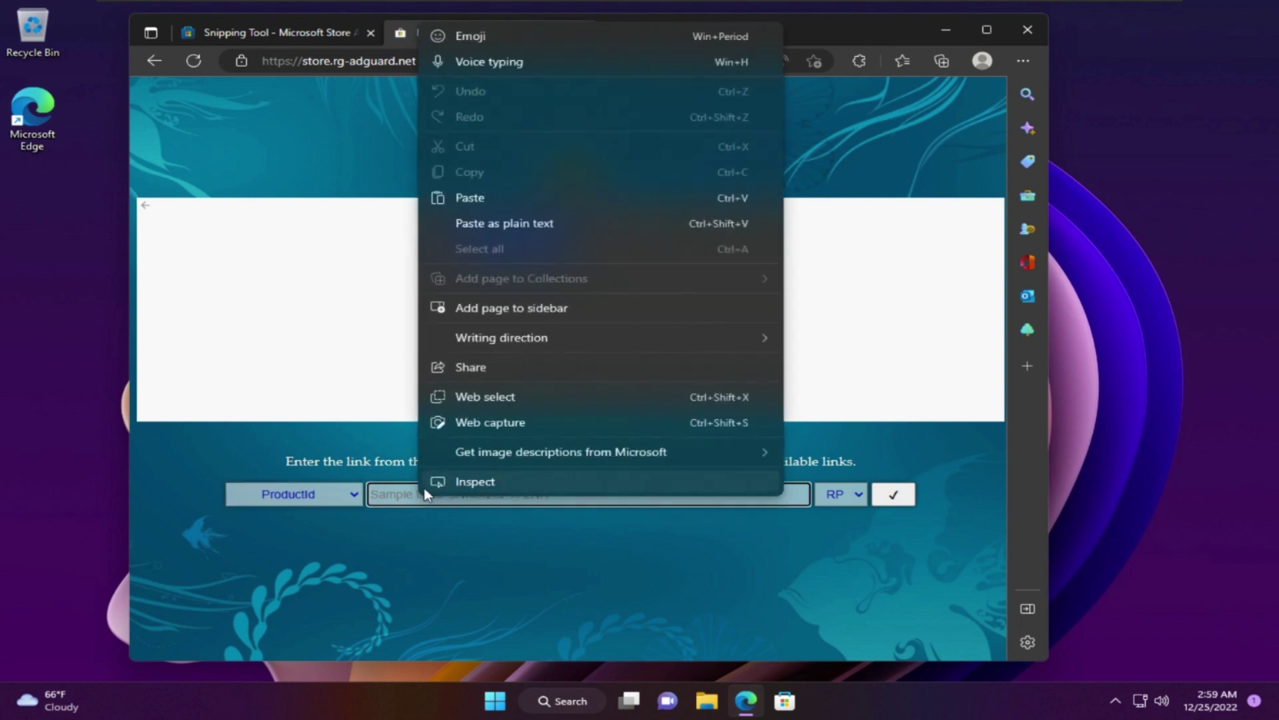
{"action": "left_click", "coordinate": [474, 199]}
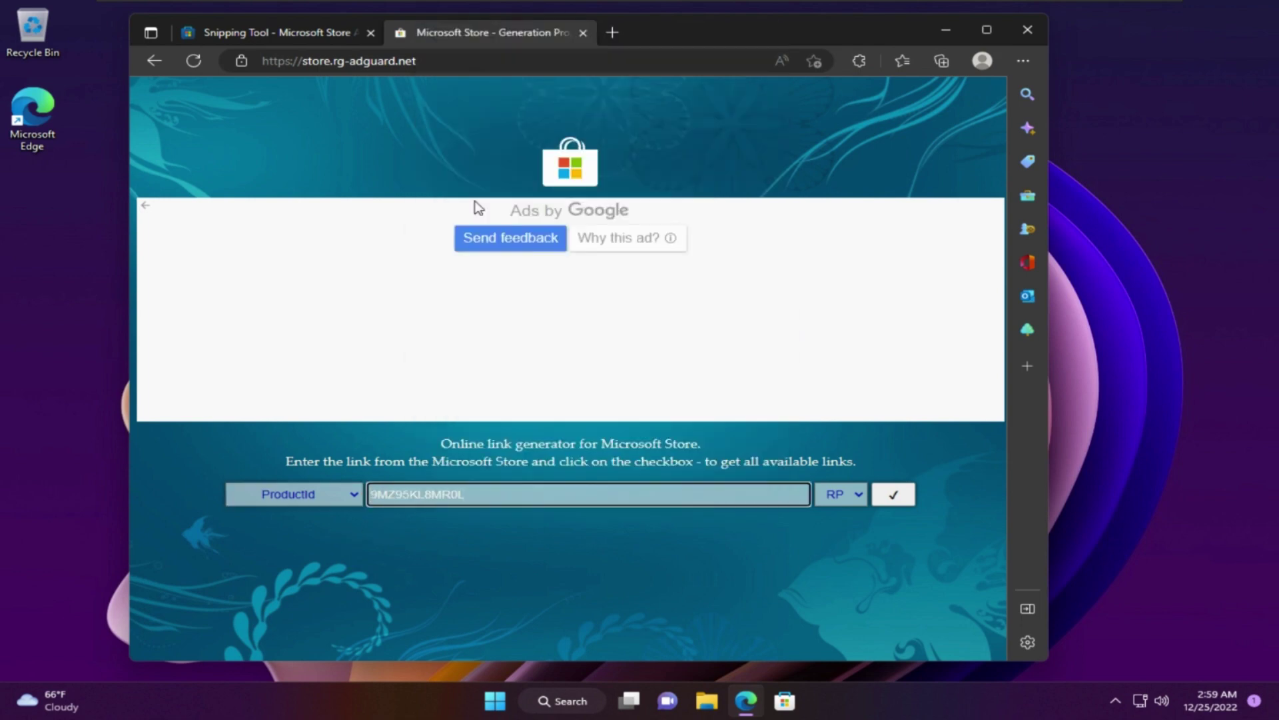
{"action": "left_click", "coordinate": [847, 495]}
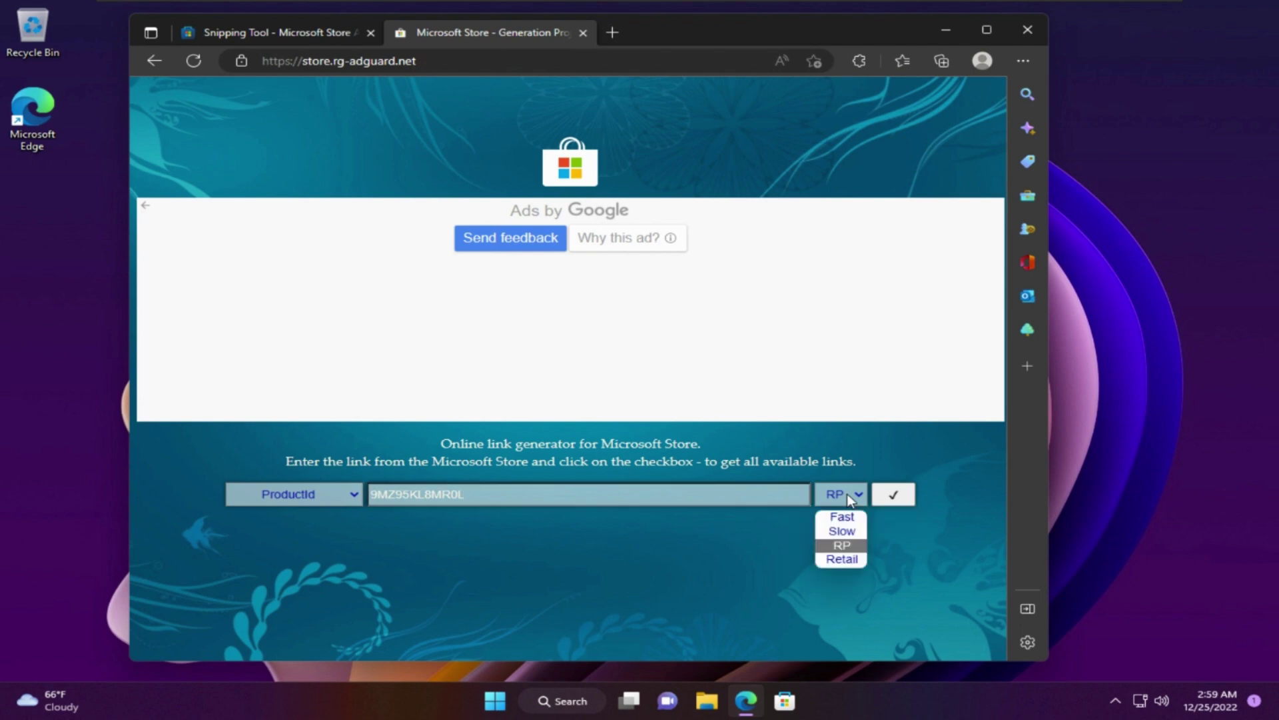
{"action": "left_click", "coordinate": [842, 516]}
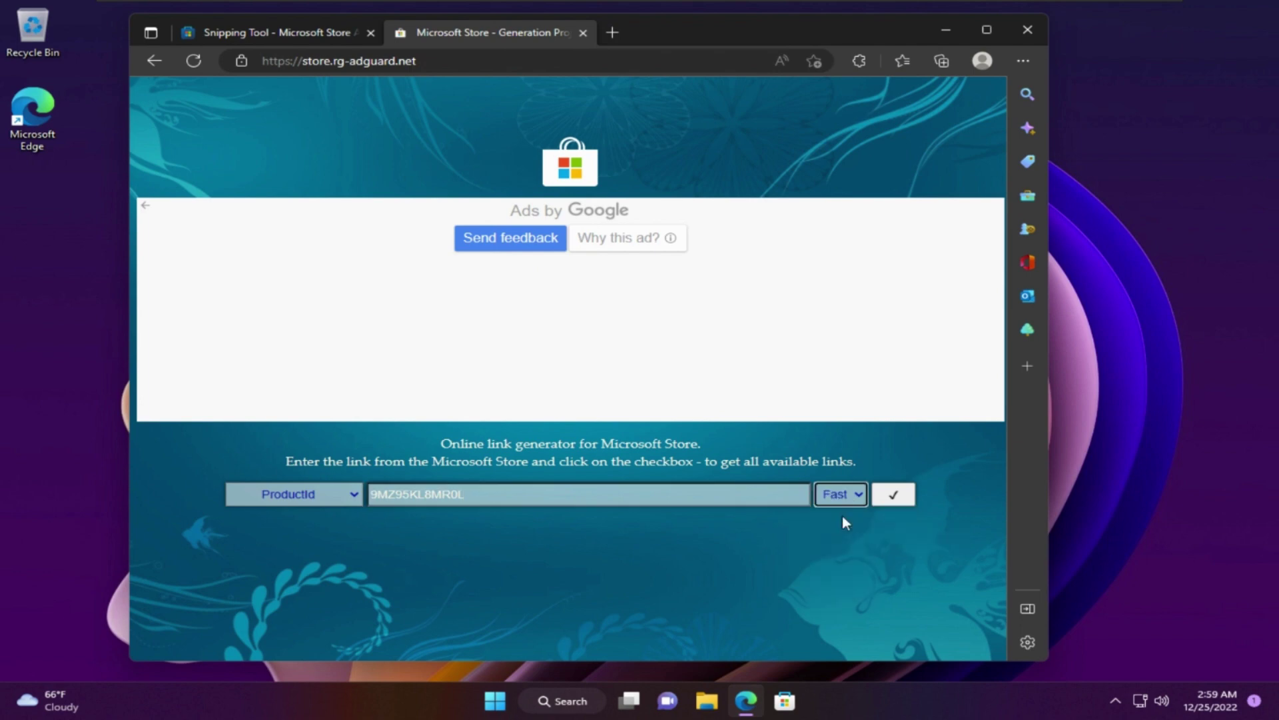
{"action": "left_click", "coordinate": [890, 505]}
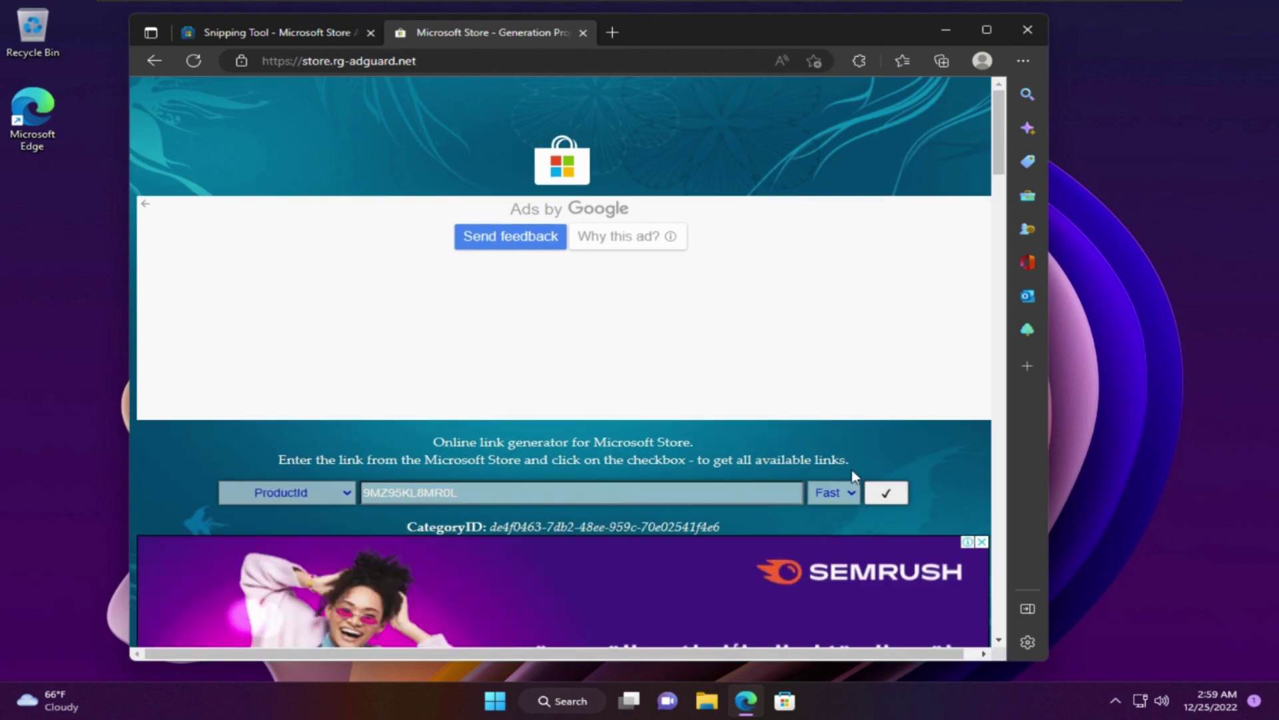
Save the ScreenSketch 2022.2211.35.0 msixbundle link into Downloads
{"action": "scroll", "coordinate": [855, 475], "scroll_direction": "down", "scroll_amount": 2}
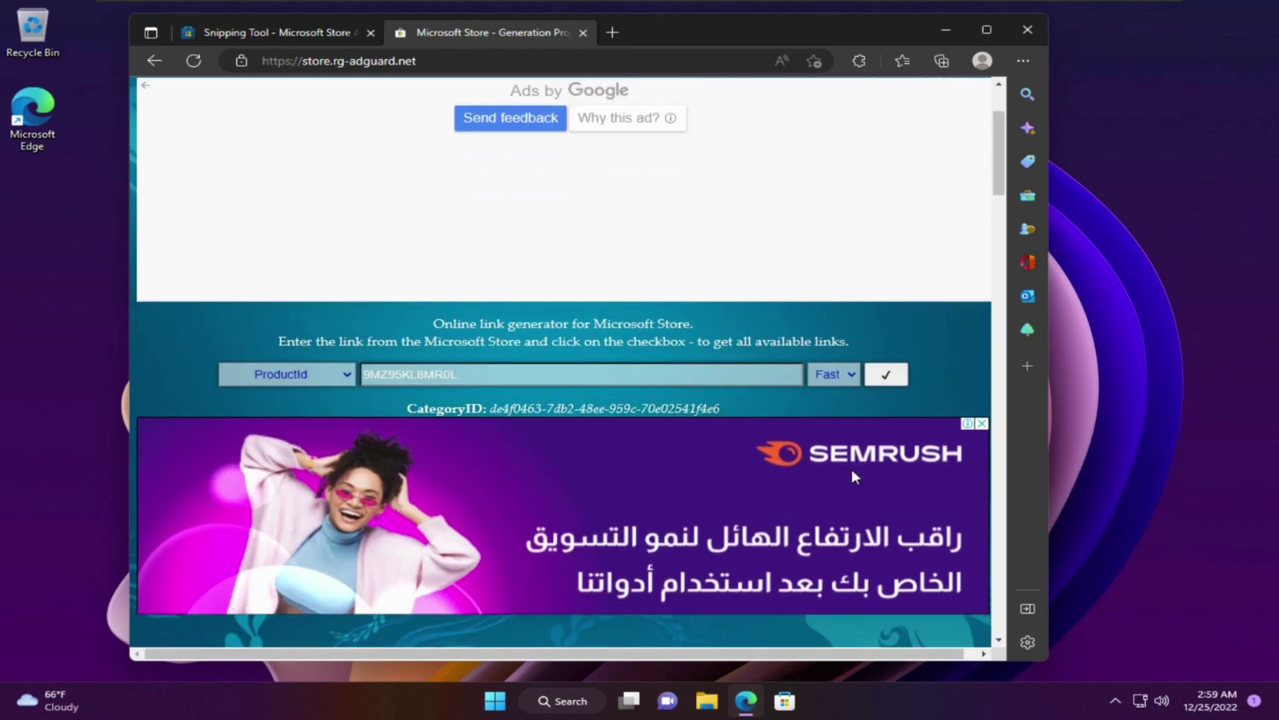
{"action": "scroll", "coordinate": [853, 471], "scroll_direction": "down", "scroll_amount": 10}
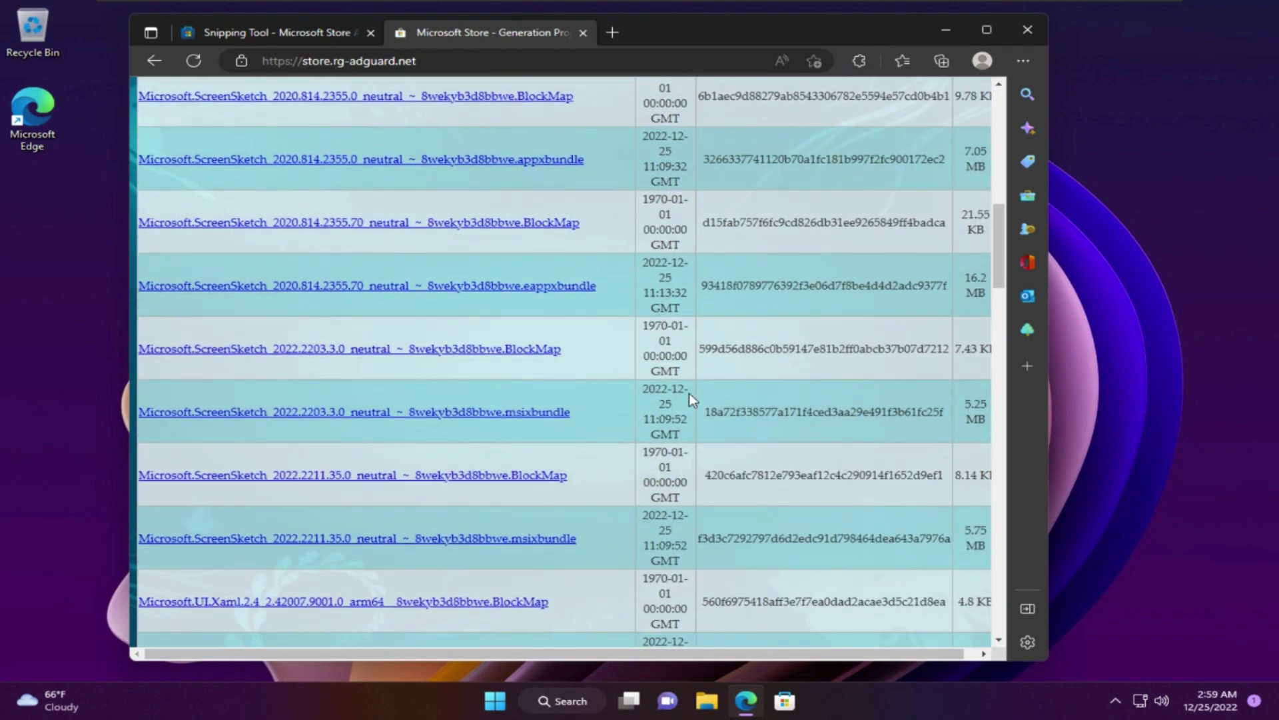
{"action": "scroll", "coordinate": [447, 414], "scroll_direction": "down", "scroll_amount": 2}
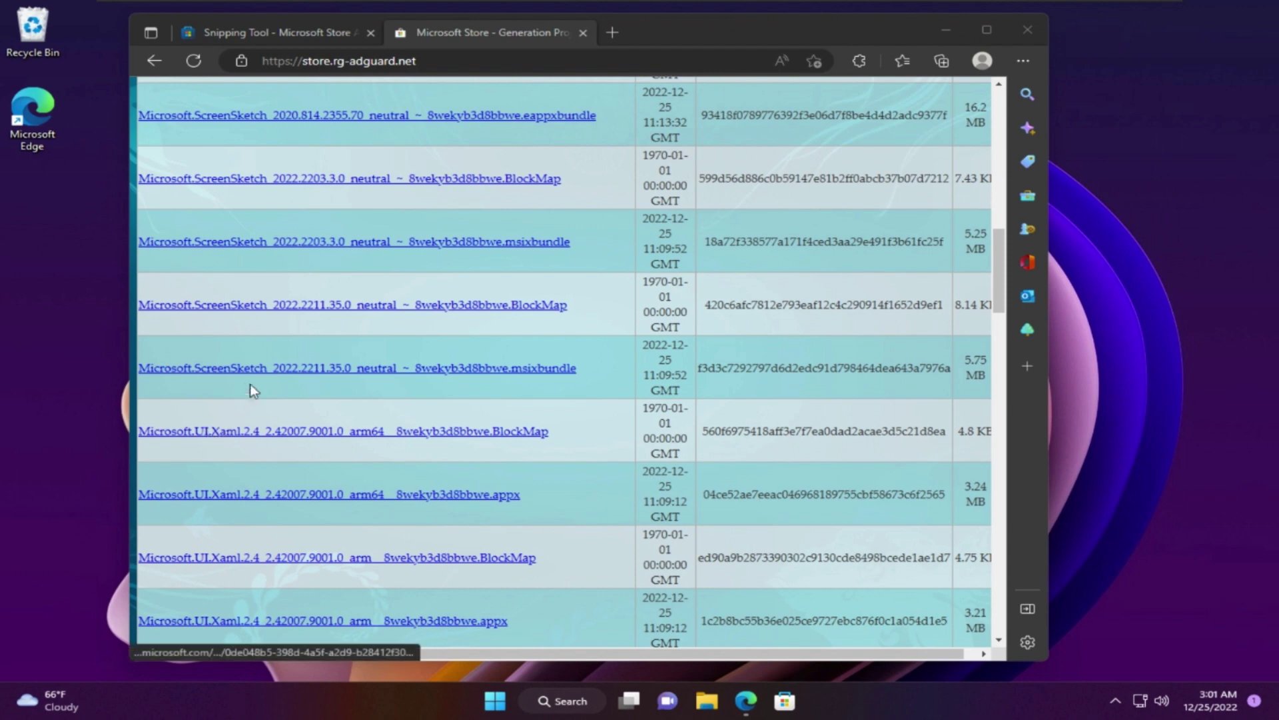
{"action": "right_click", "coordinate": [402, 371]}
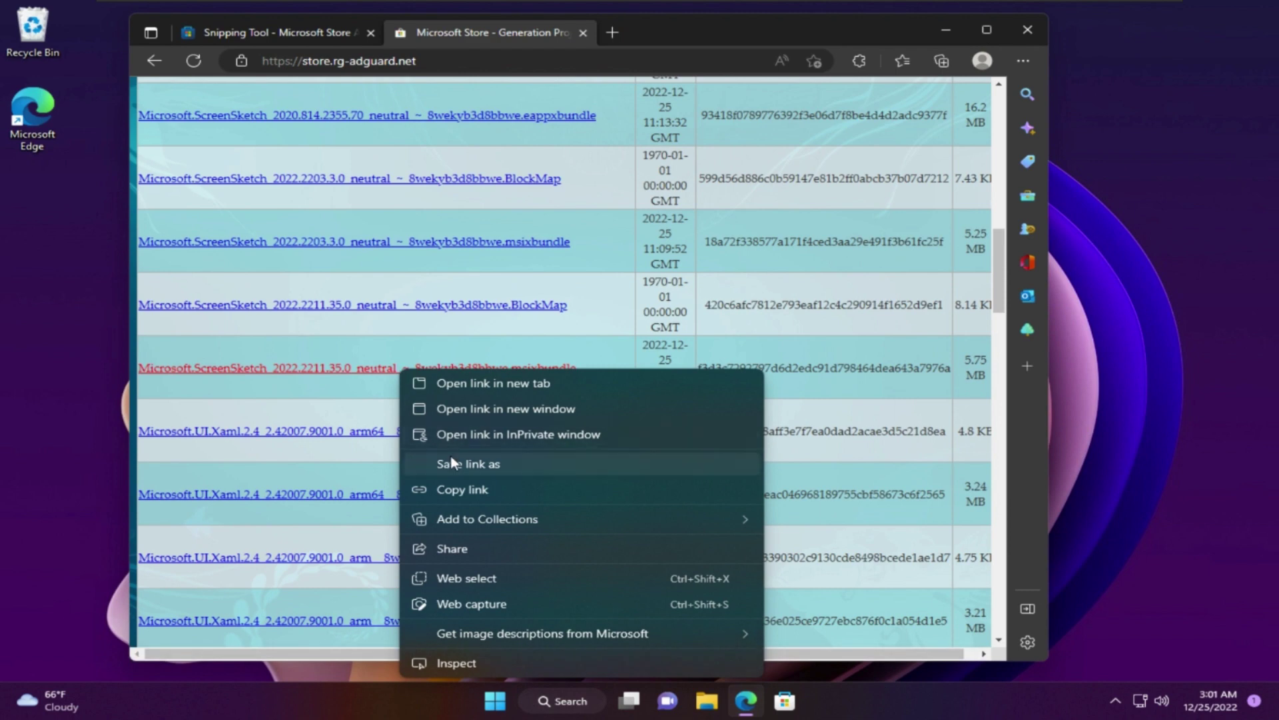
{"action": "left_click", "coordinate": [452, 463]}
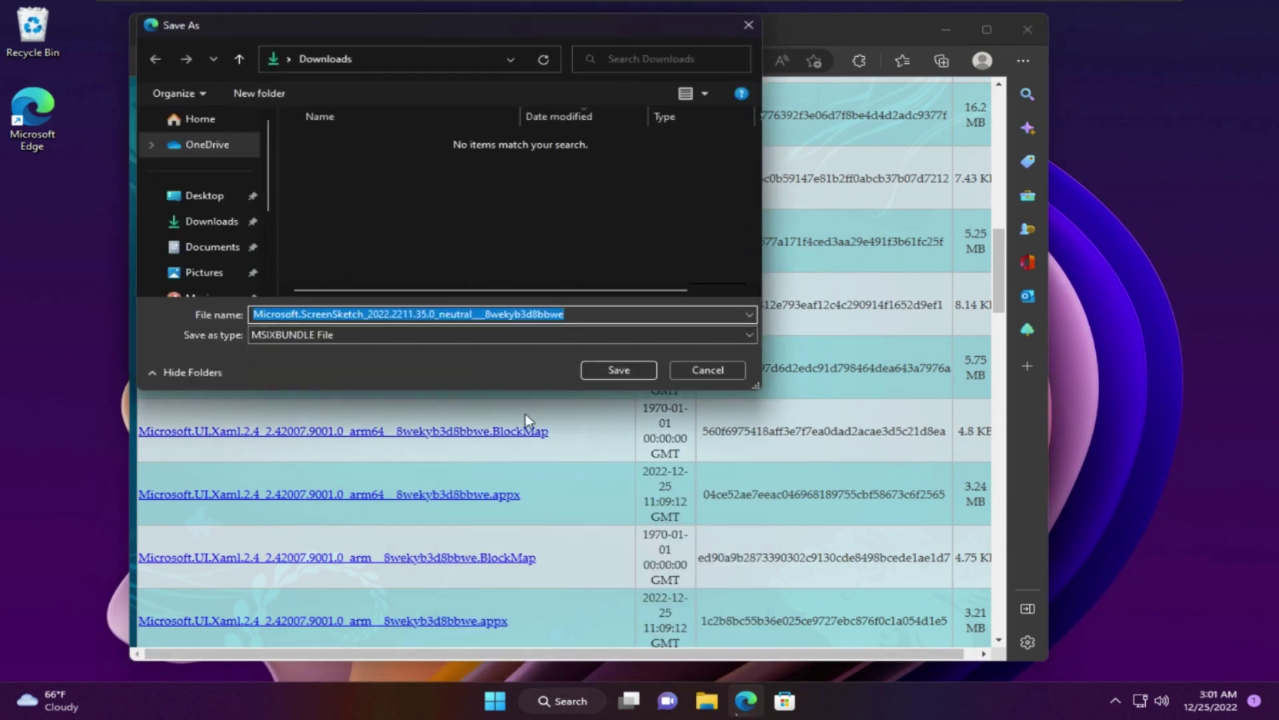
{"action": "left_click", "coordinate": [628, 371]}
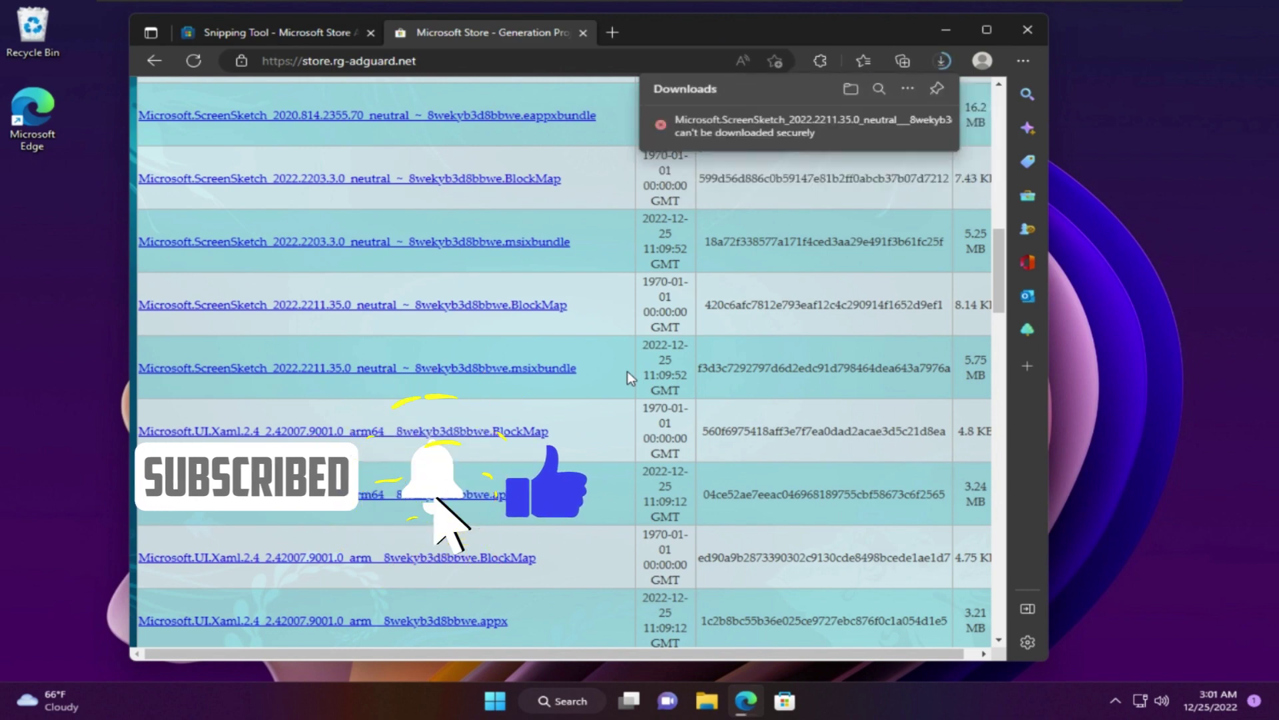
Keep the blocked ScreenSketch download, overriding the insecure-download warning
{"action": "mouse_move", "coordinate": [858, 121]}
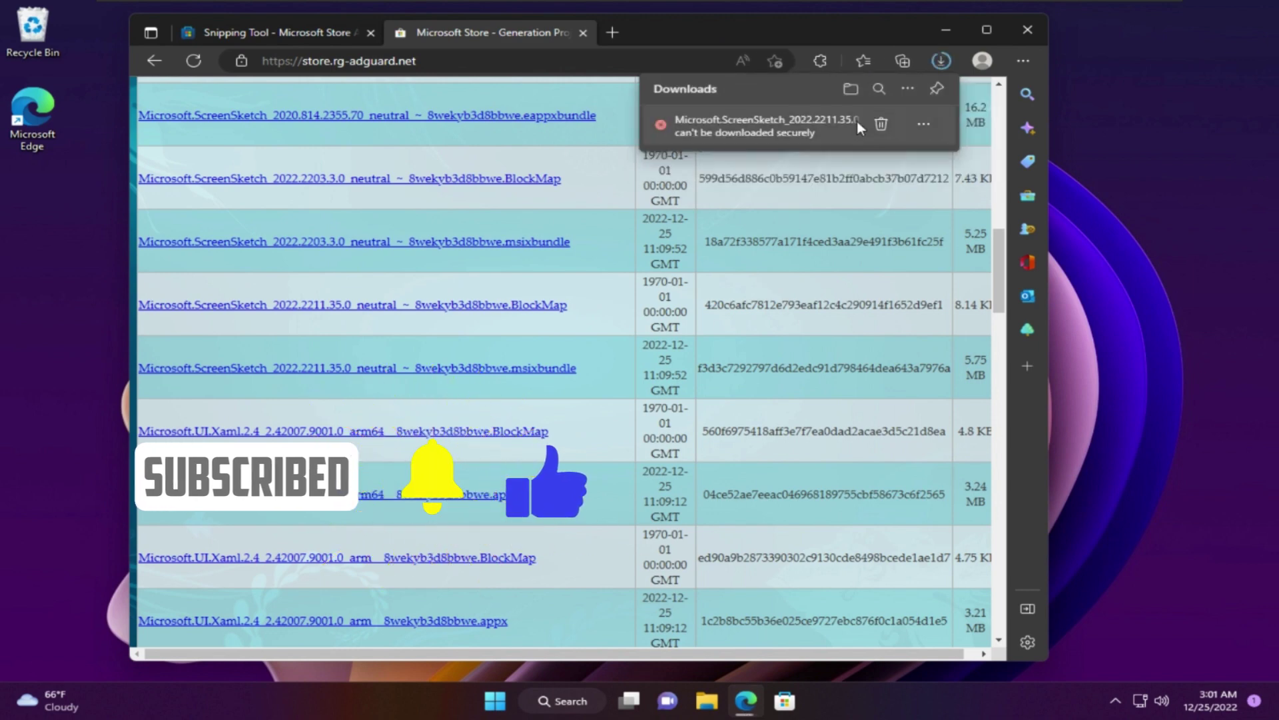
{"action": "left_click", "coordinate": [923, 127]}
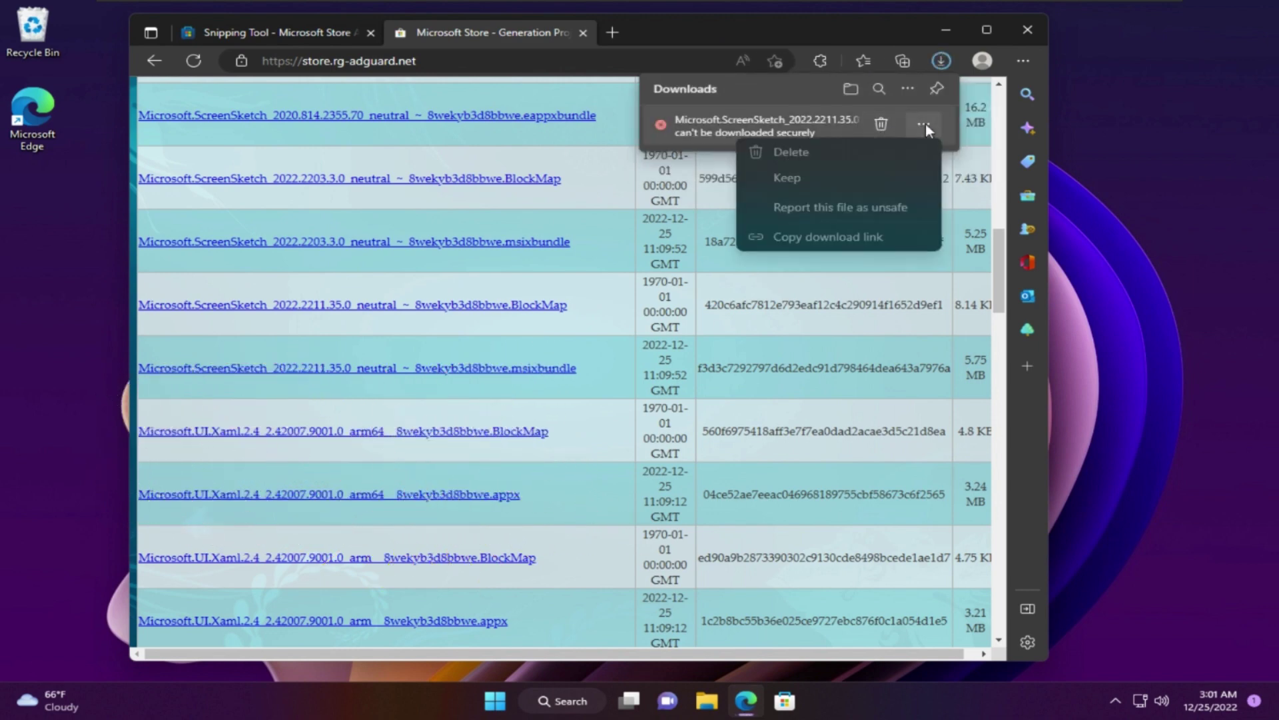
{"action": "left_click", "coordinate": [802, 178]}
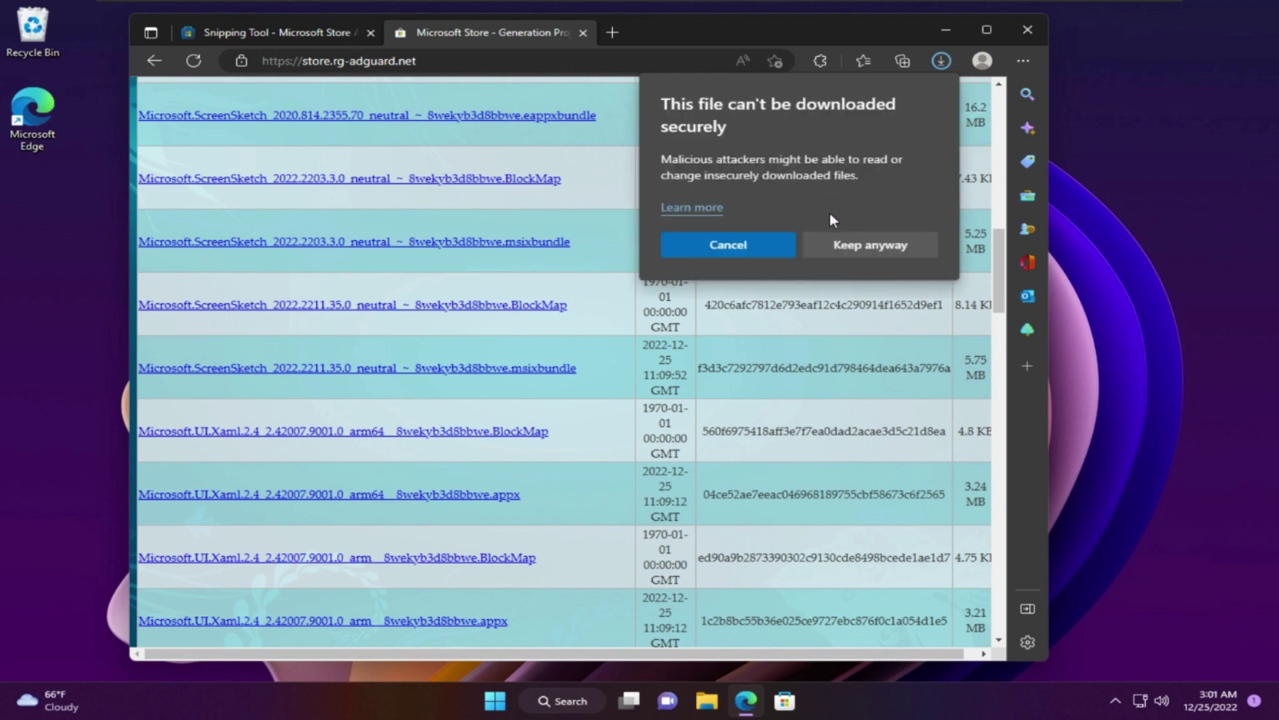
{"action": "left_click", "coordinate": [860, 248]}
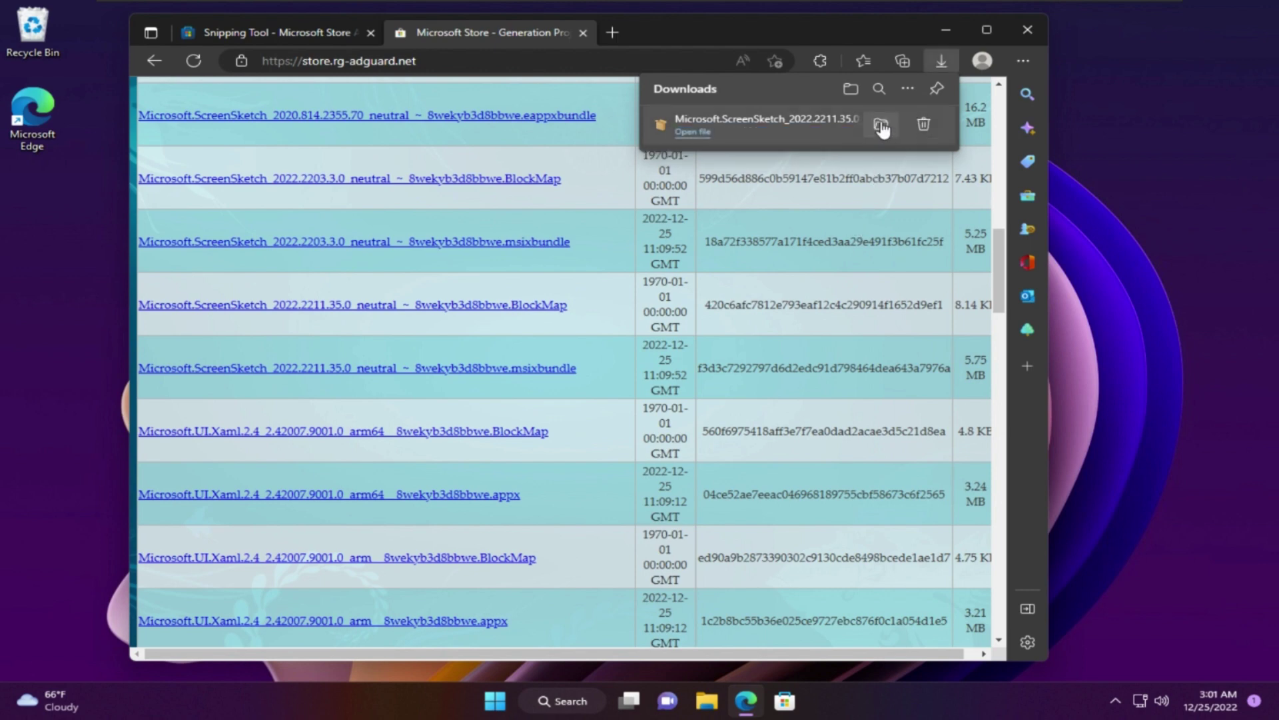
Open the downloaded ScreenSketch bundle from Downloads and update Snipping Tool to 11.2211.35.0
{"action": "left_click", "coordinate": [881, 120]}
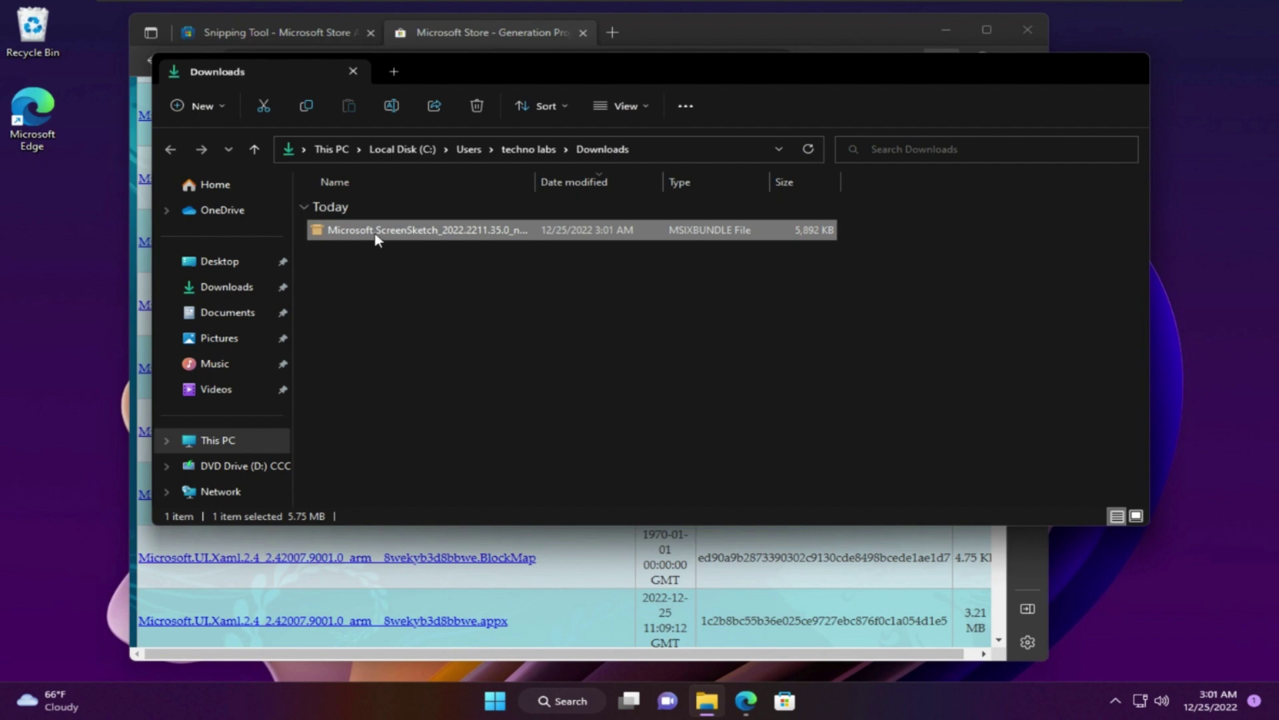
{"action": "double_click", "coordinate": [376, 233]}
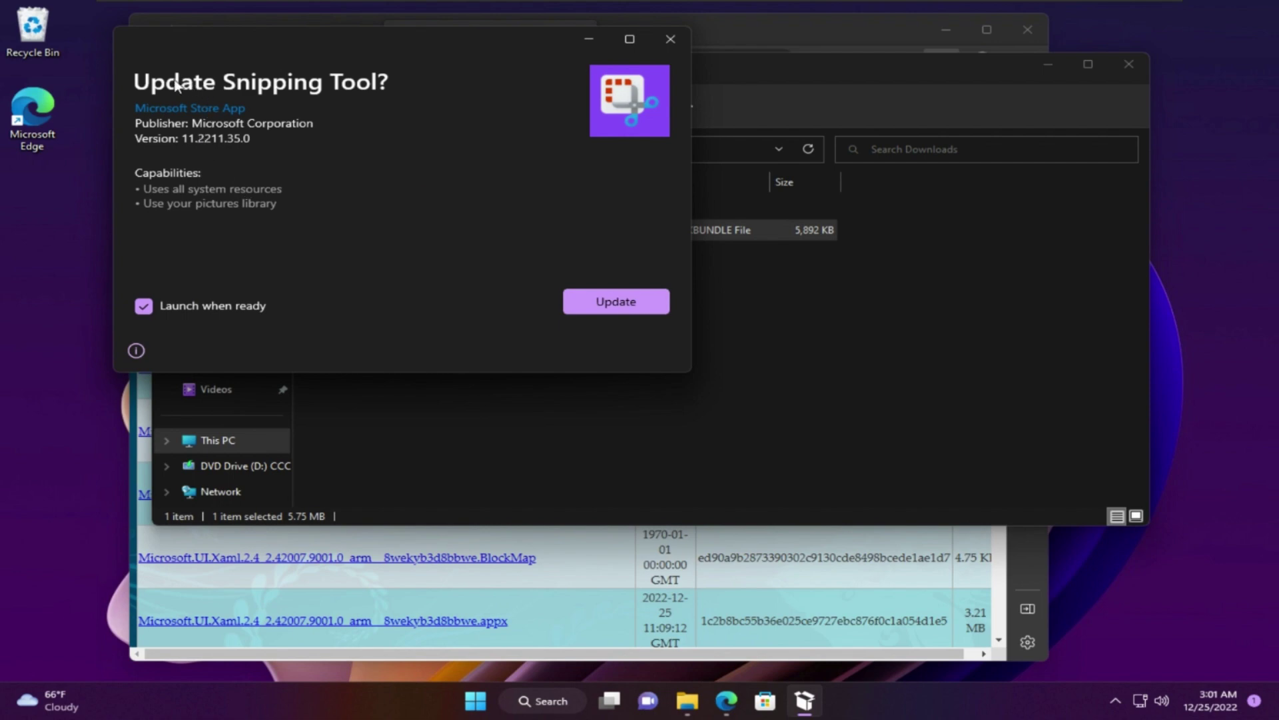
{"action": "left_click", "coordinate": [632, 313]}
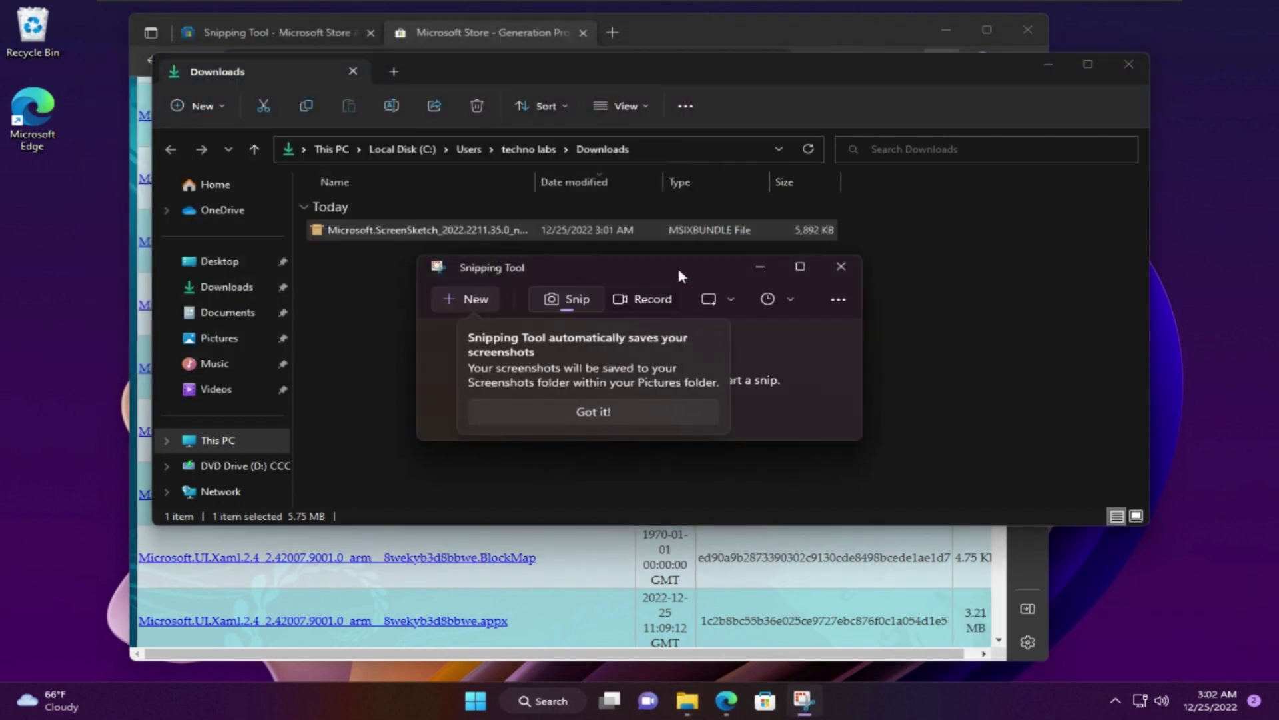
Dismiss the auto-save tip, switch to Record, and start recording nearly the whole screen
{"action": "left_click", "coordinate": [662, 303]}
{"action": "left_click", "coordinate": [662, 303]}
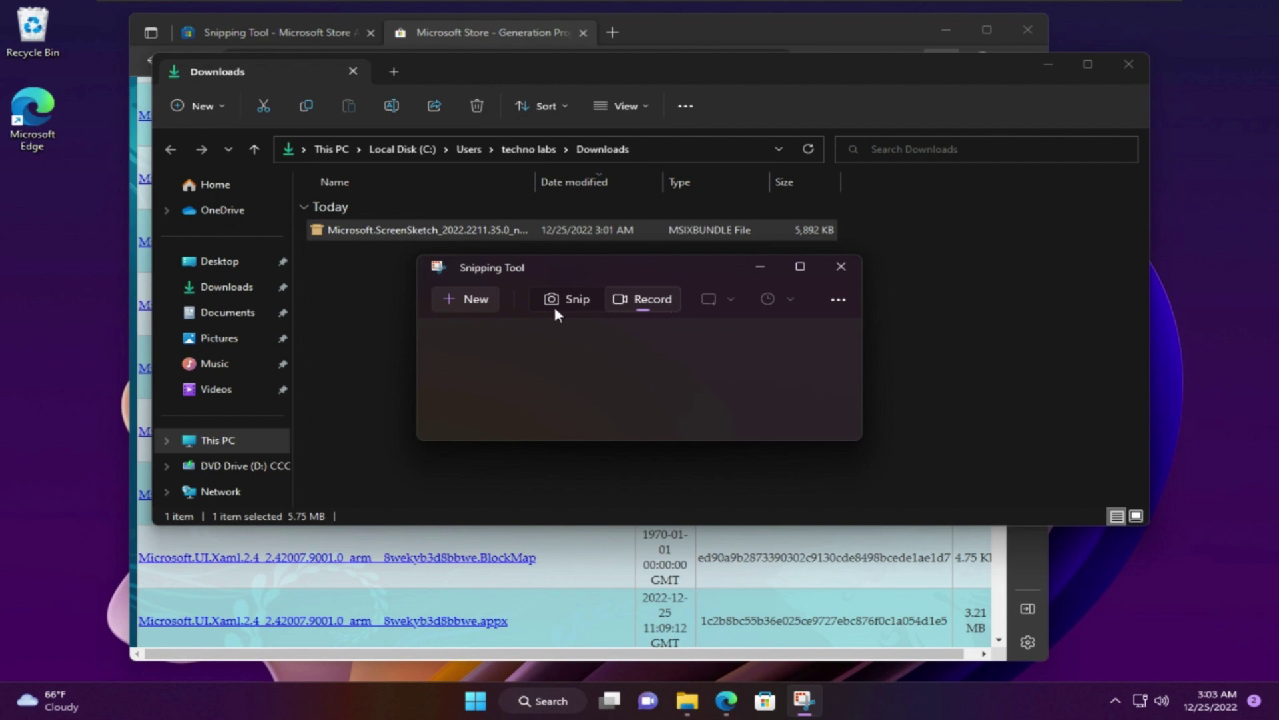
{"action": "left_click", "coordinate": [476, 299]}
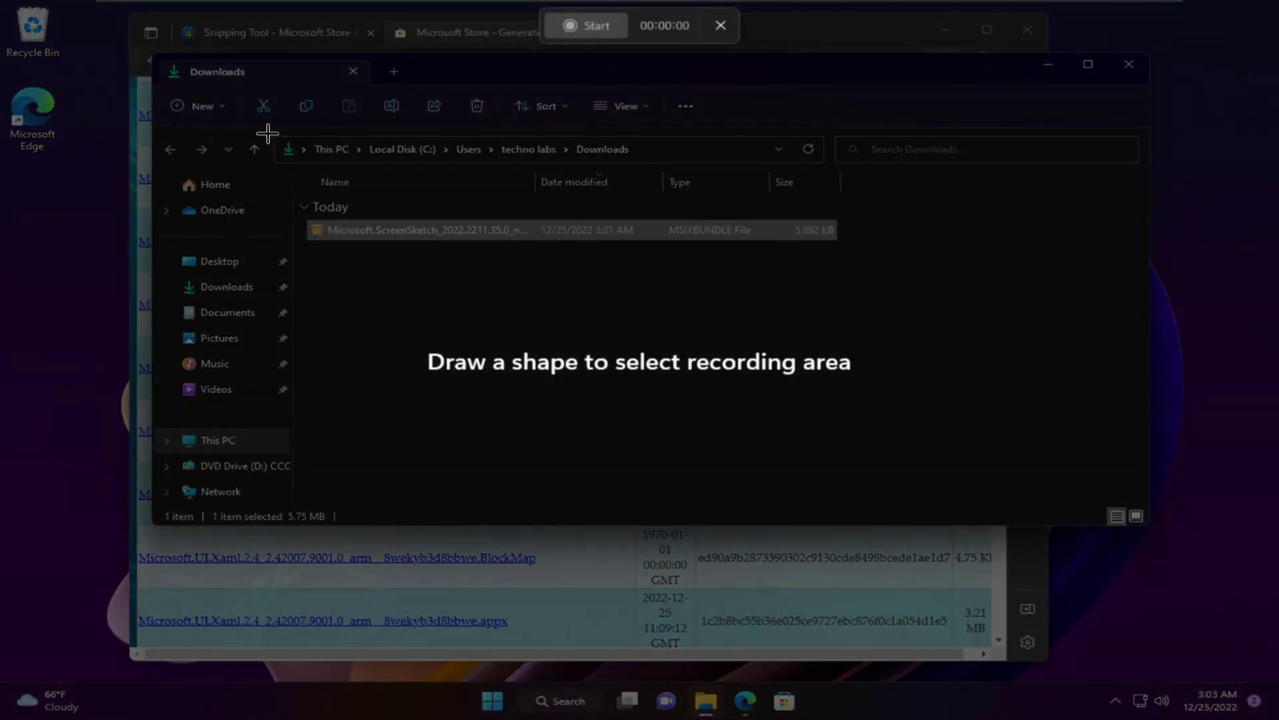
{"action": "left_click_drag", "start_coordinate": [128, 10], "coordinate": [1204, 671]}
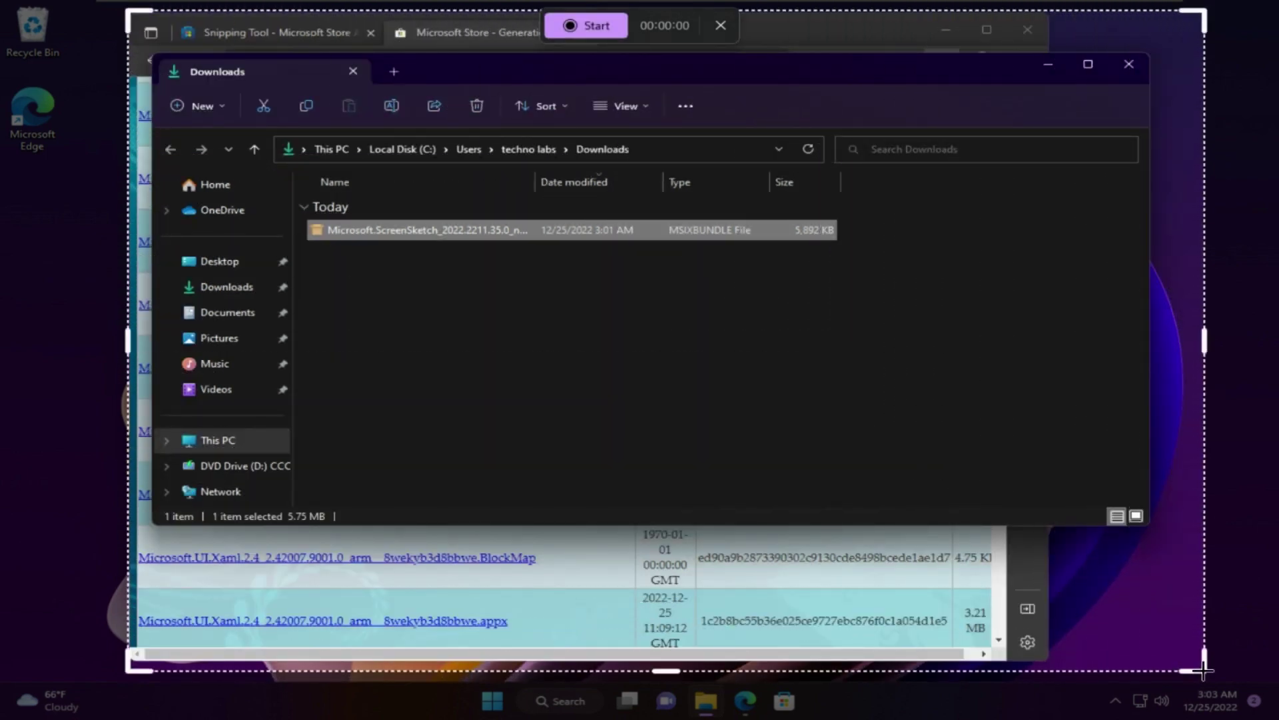
{"action": "left_click", "coordinate": [595, 25]}
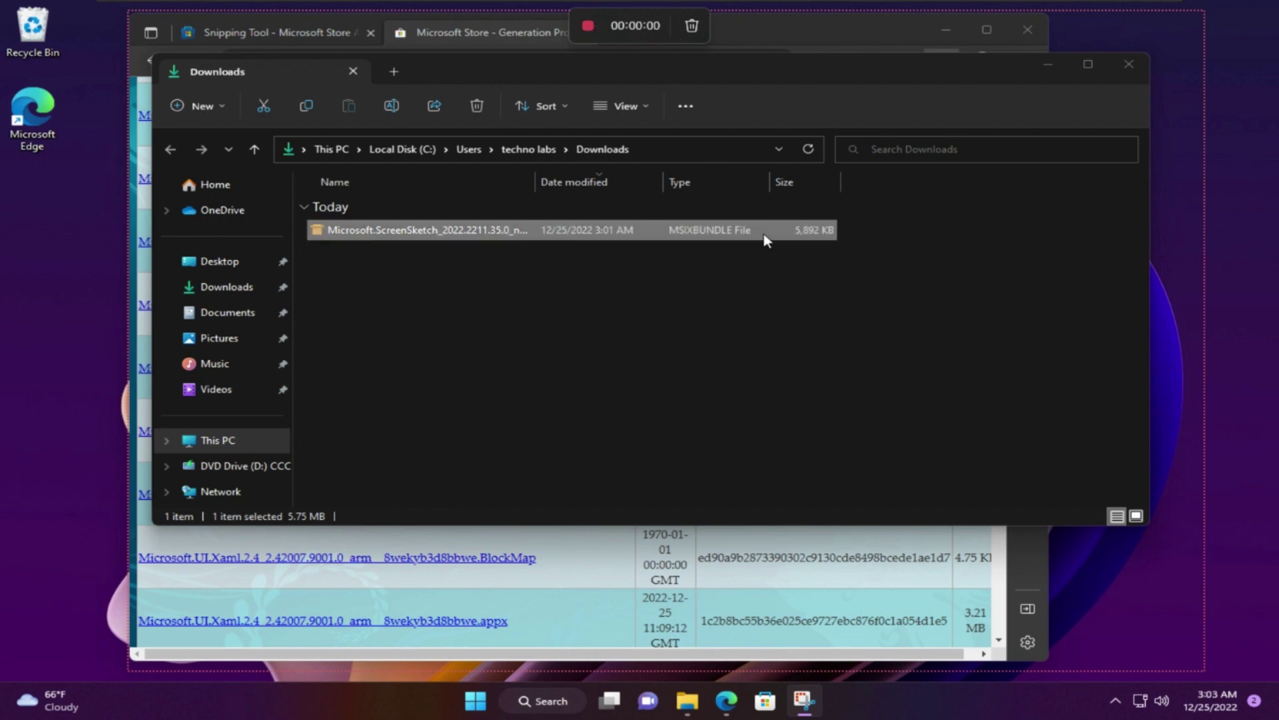
Minimize File Explorer and Edge, refresh the desktop, then stop the recording
{"action": "left_click", "coordinate": [1047, 65]}
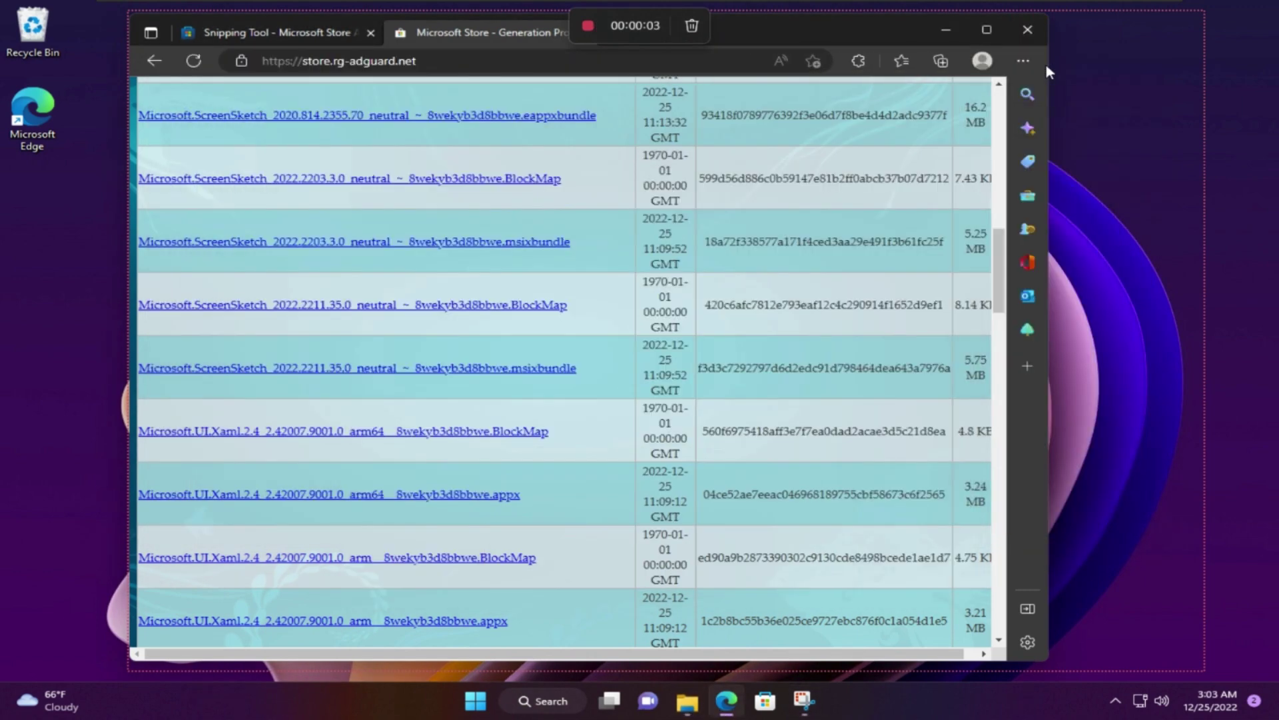
{"action": "left_click", "coordinate": [942, 31]}
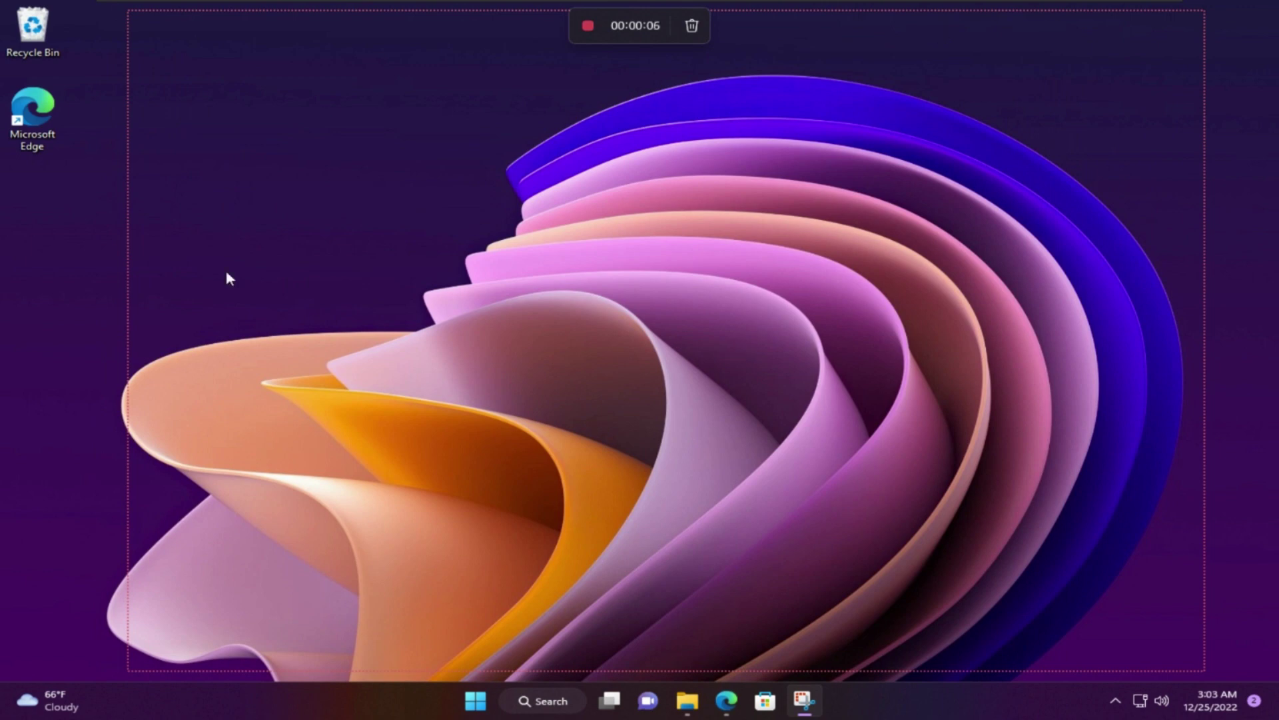
{"action": "right_click", "coordinate": [273, 132]}
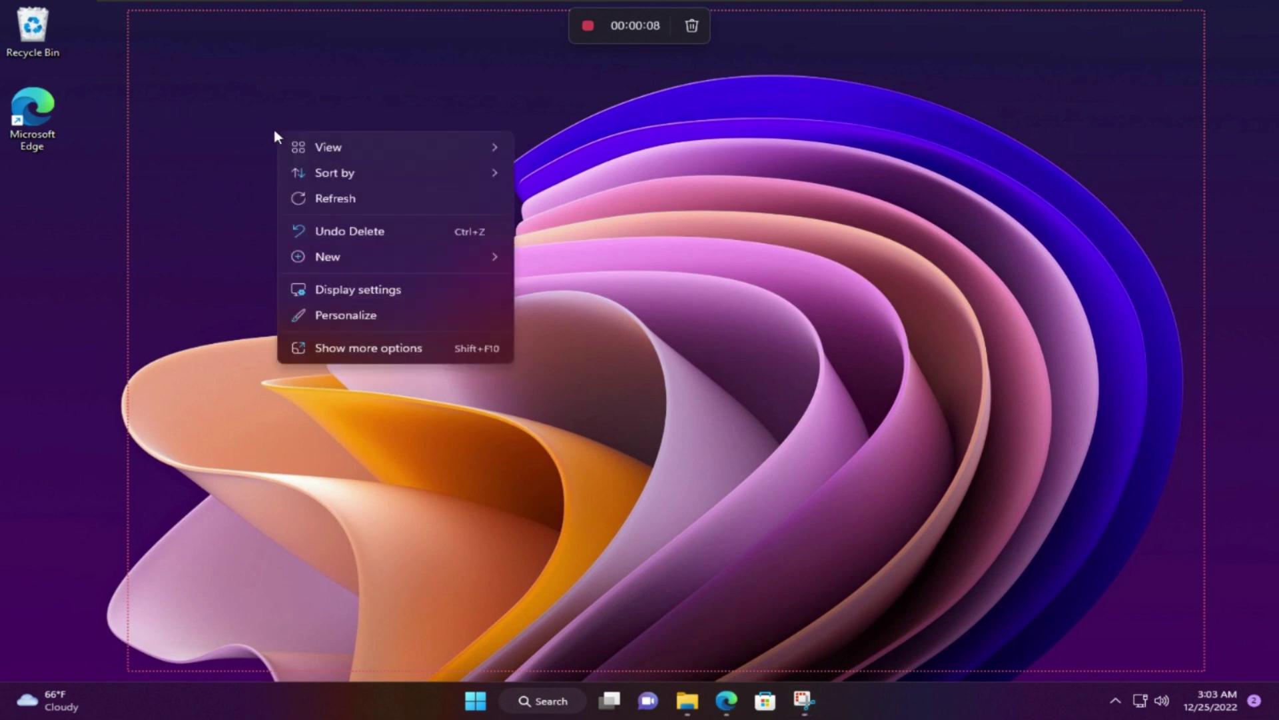
{"action": "left_click", "coordinate": [334, 200]}
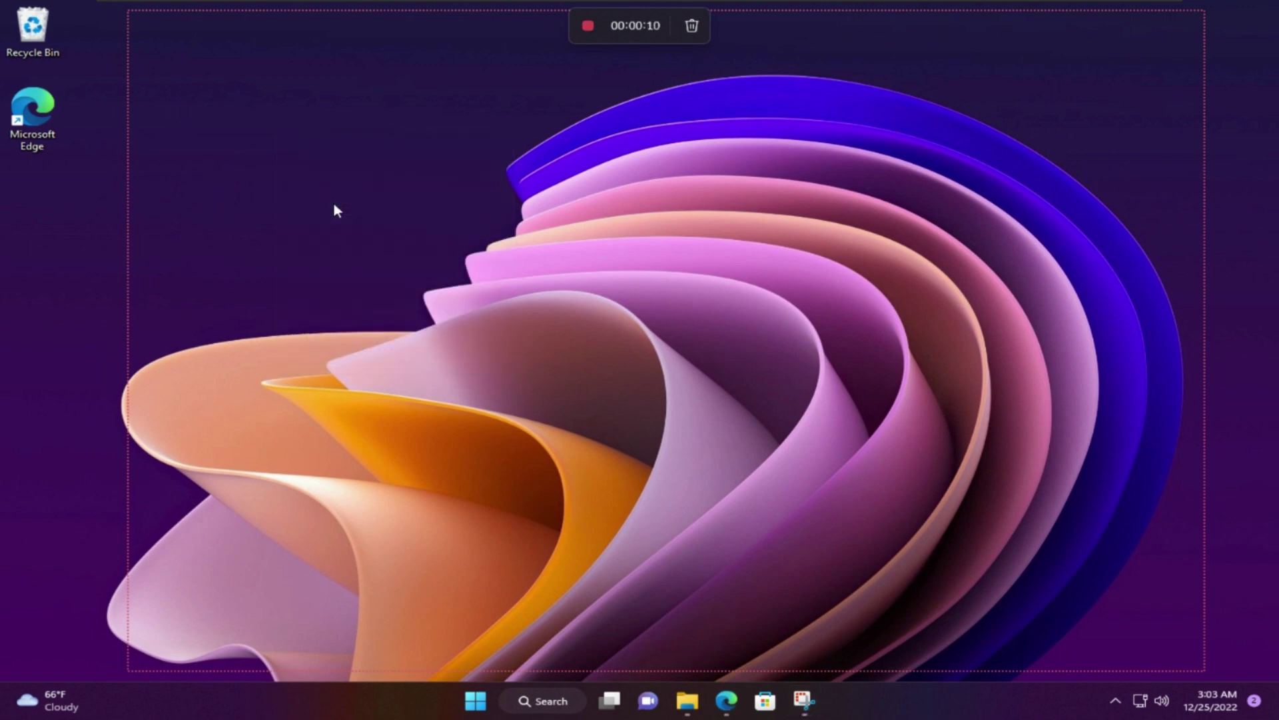
{"action": "left_click", "coordinate": [590, 26]}
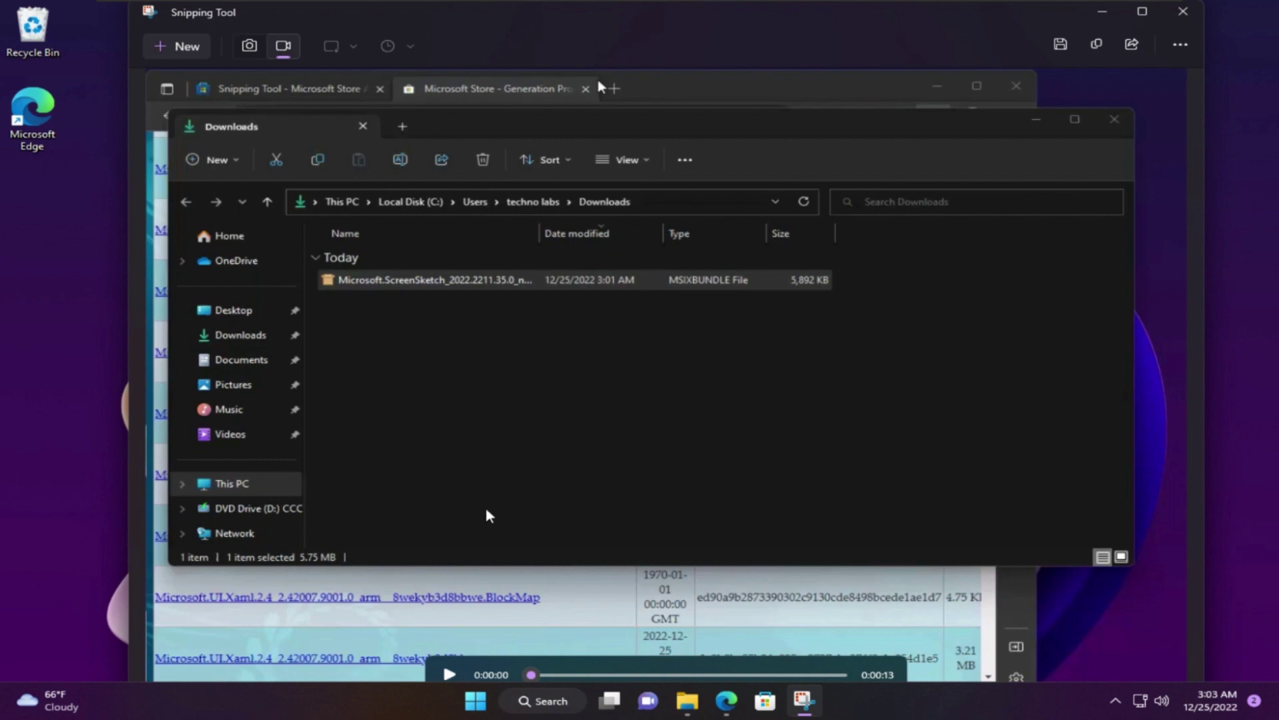
{"action": "left_click", "coordinate": [450, 674]}
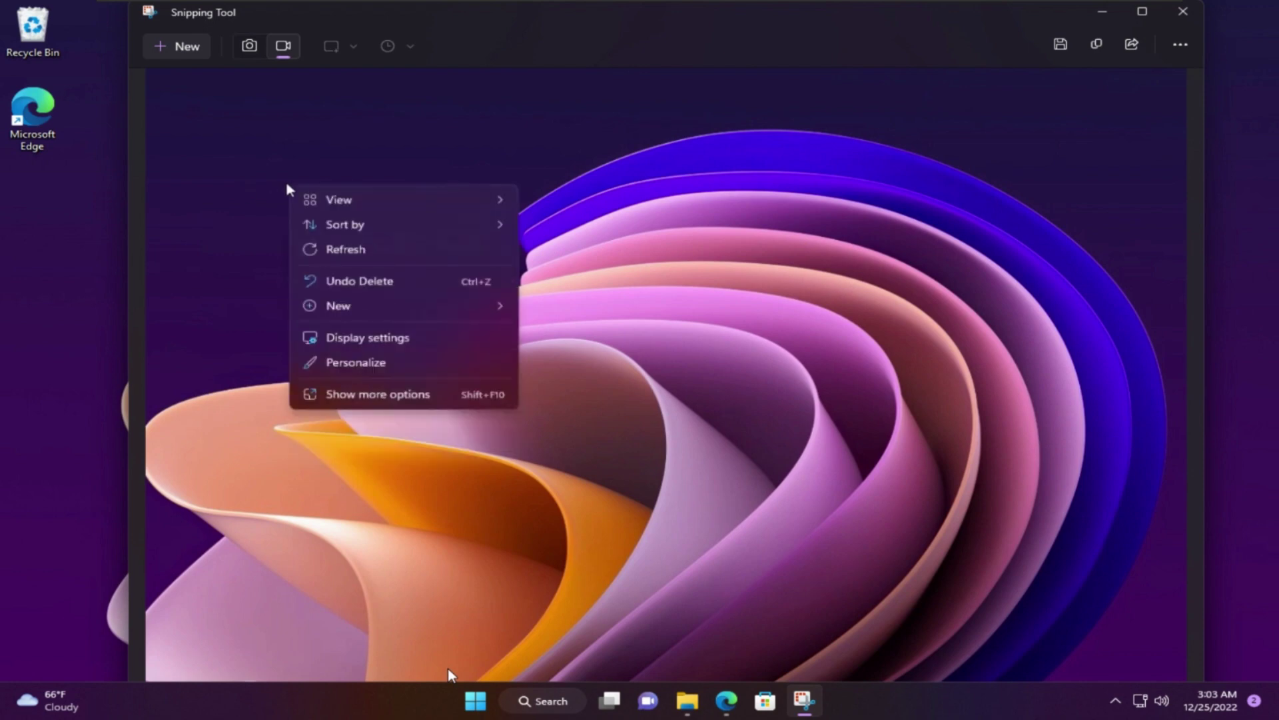
{"action": "left_click", "coordinate": [1060, 46]}
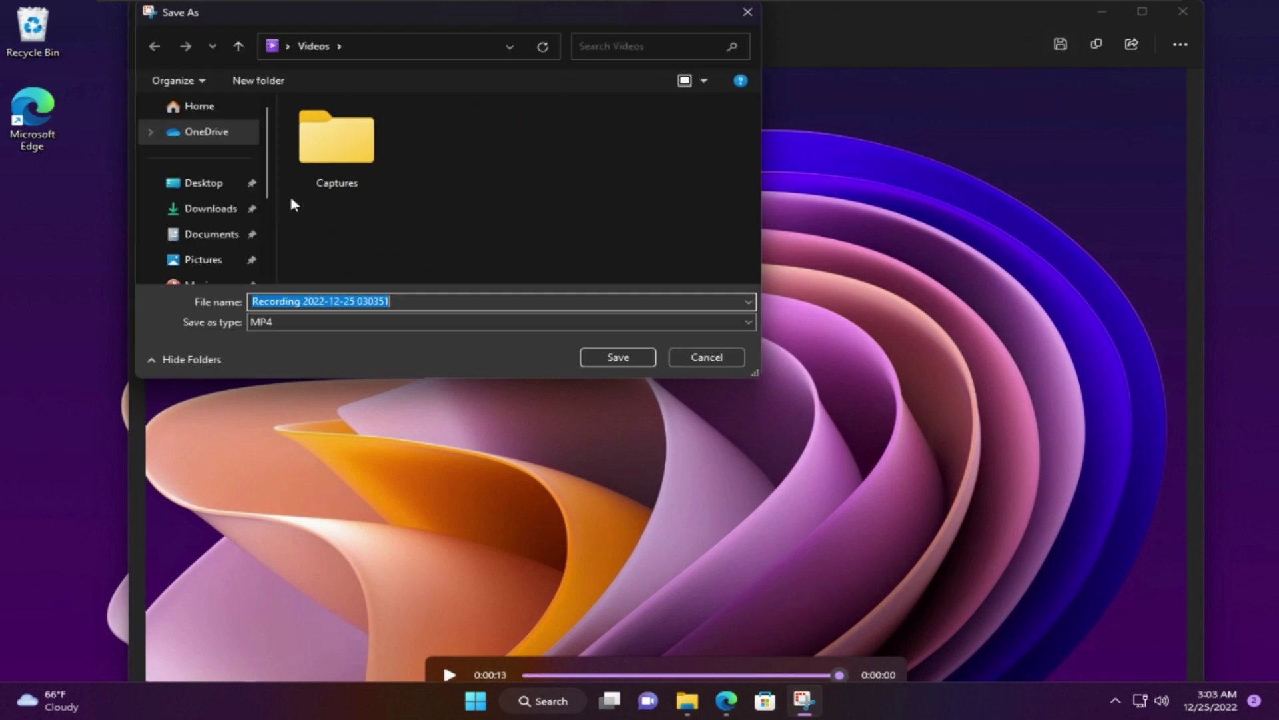
{"action": "left_click", "coordinate": [222, 211]}
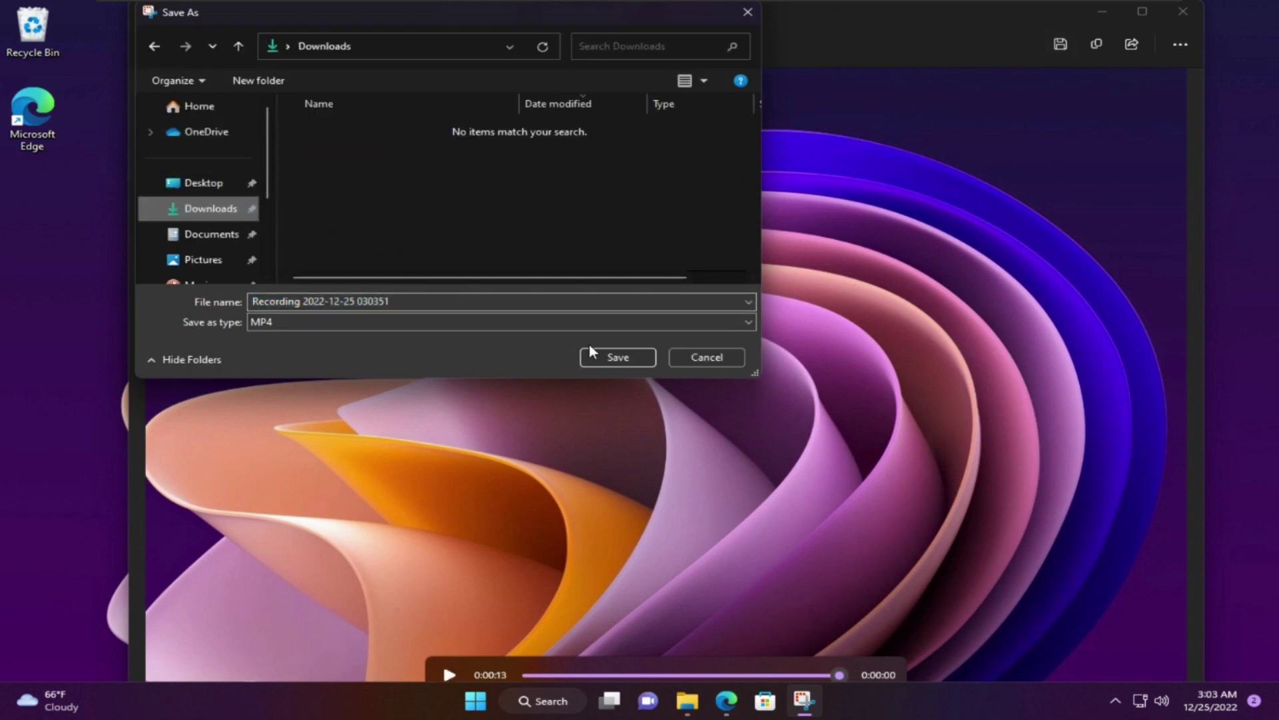
{"action": "left_click", "coordinate": [616, 357]}
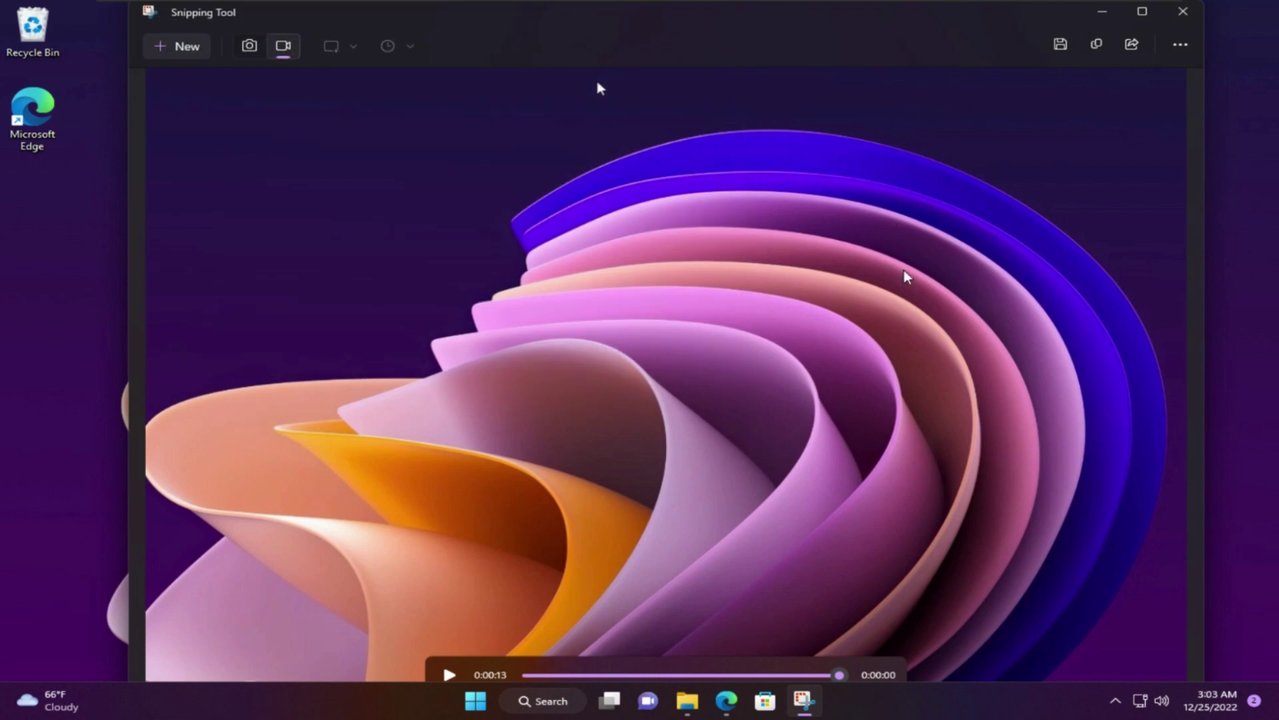
{"action": "left_click", "coordinate": [1185, 20]}
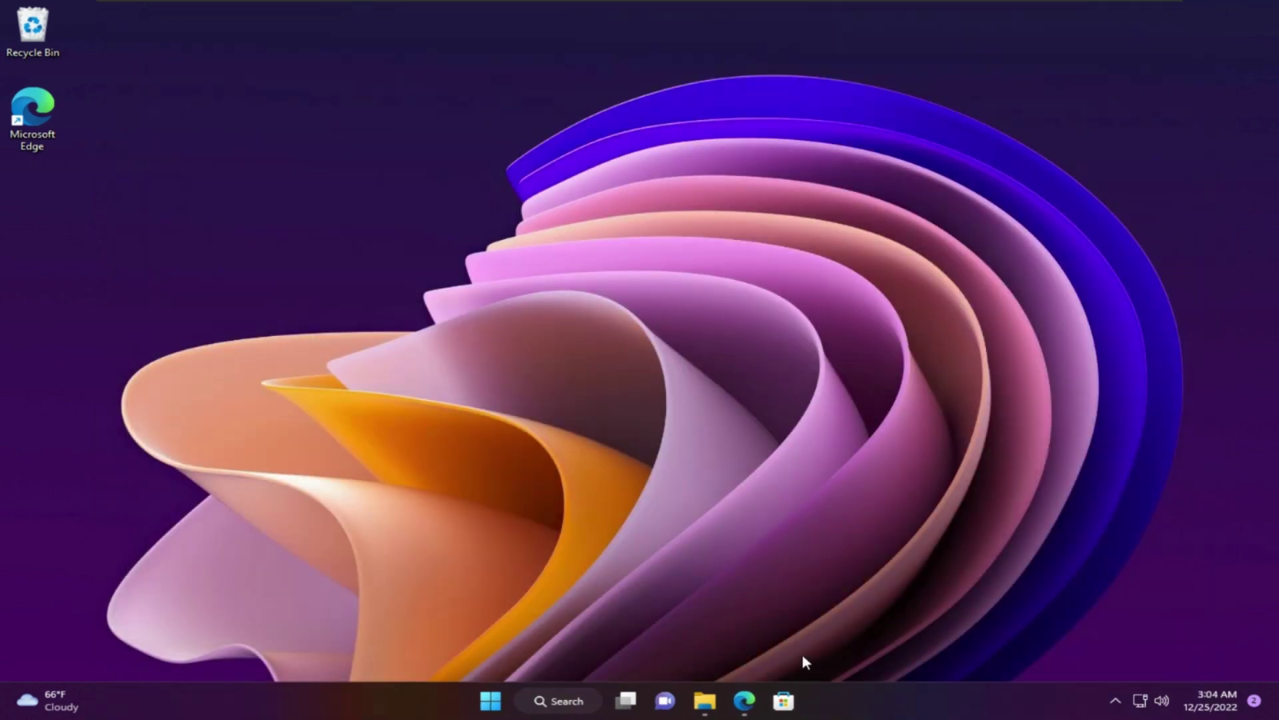
{"action": "left_click", "coordinate": [706, 701]}
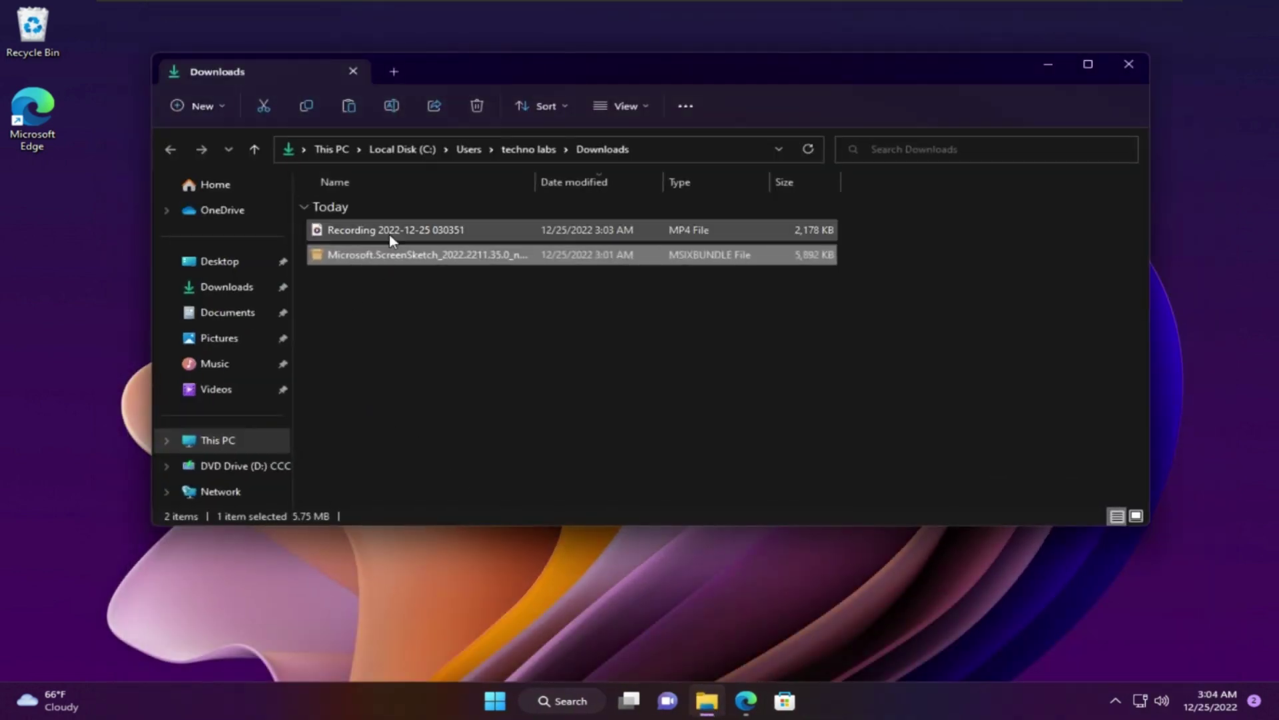
{"action": "left_click", "coordinate": [368, 231]}
{"action": "double_click", "coordinate": [368, 230]}
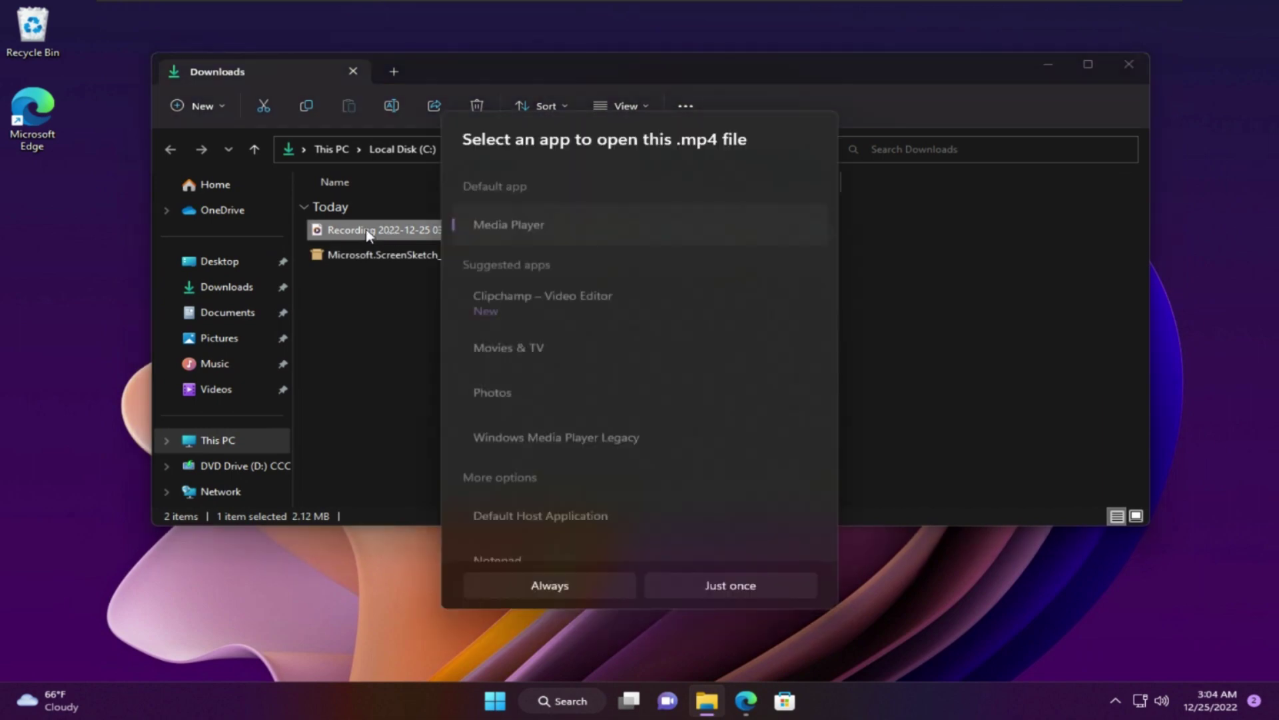
{"action": "left_click", "coordinate": [522, 343]}
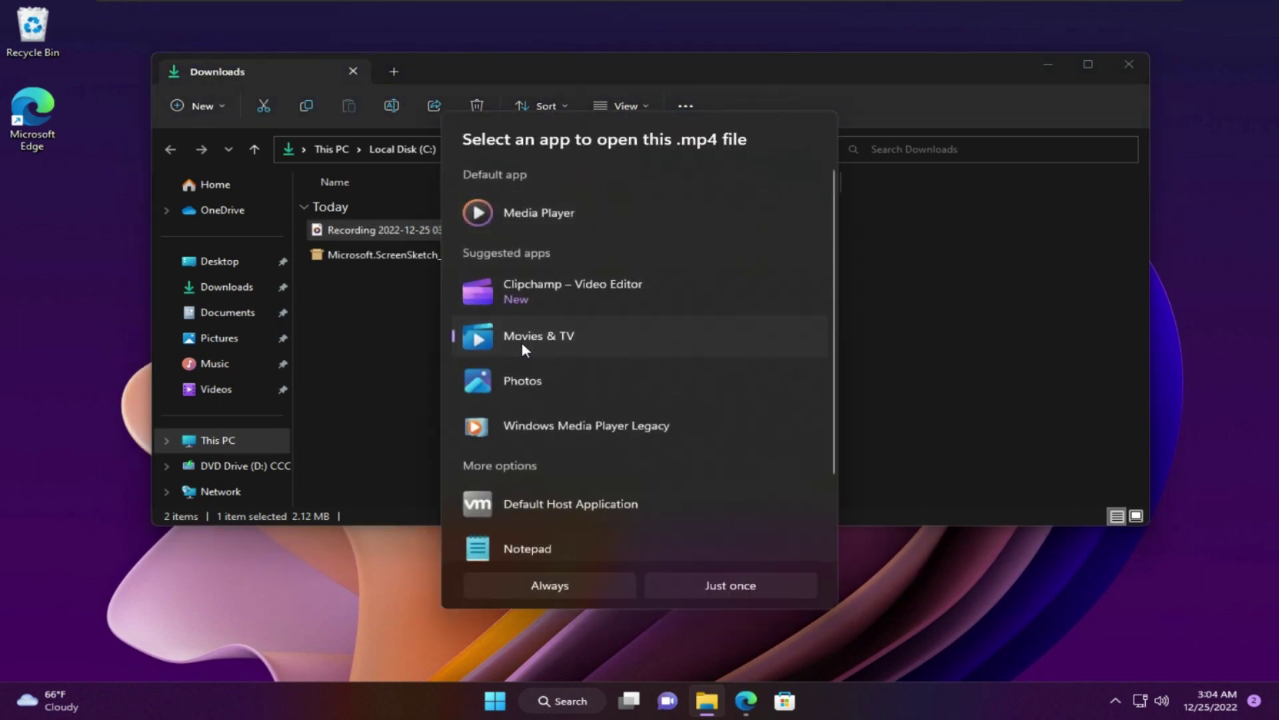
{"action": "left_click", "coordinate": [688, 591]}
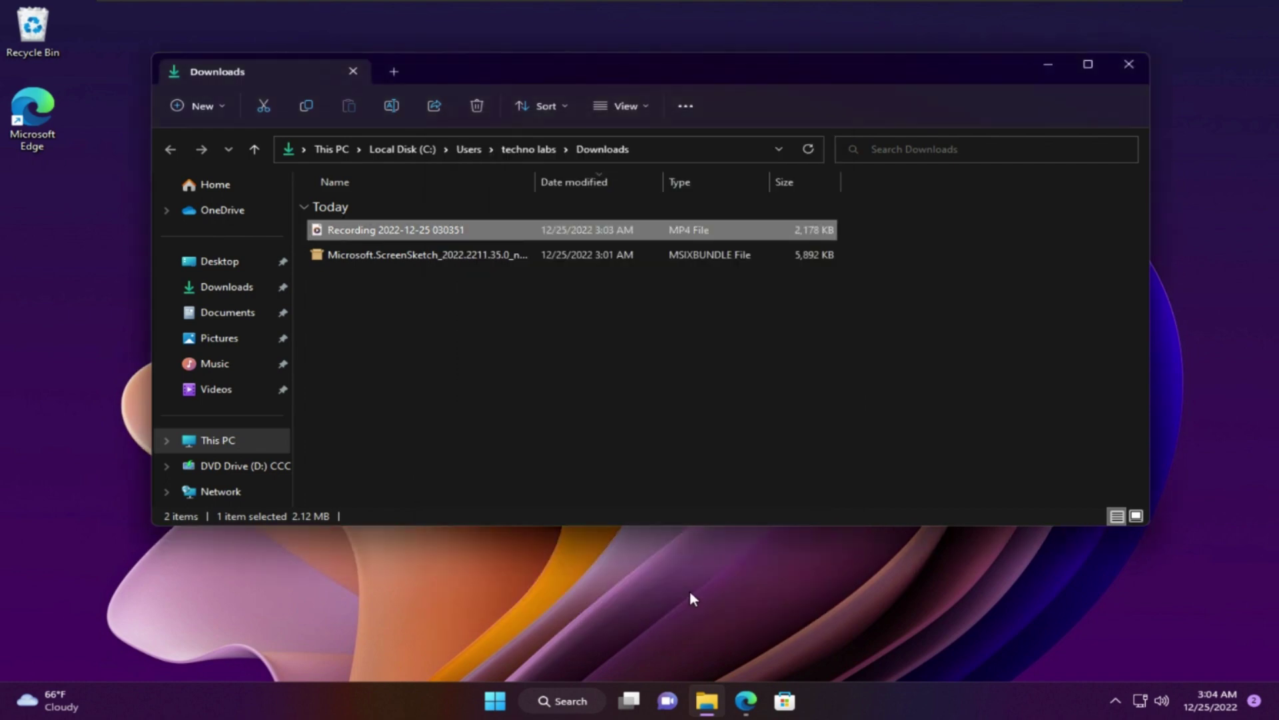